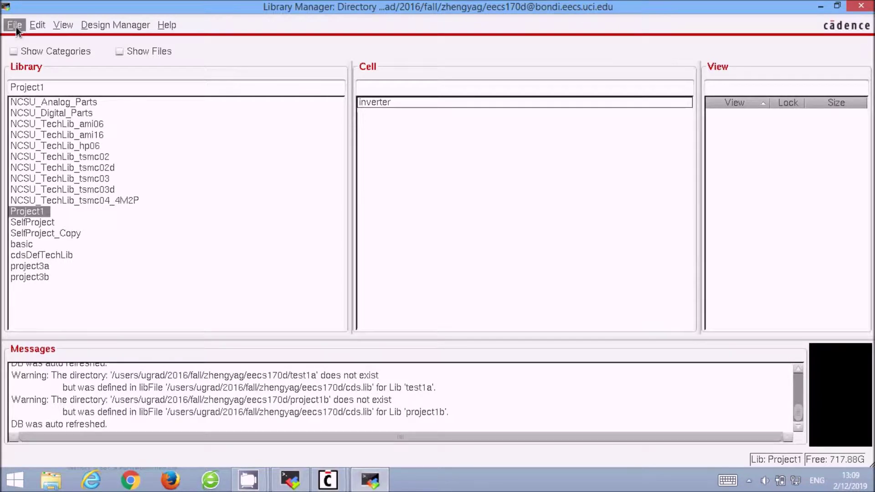
Create a schematic for a cell named nand in Project1 and place two pmos4 transistors from NCSU_Analog_Parts side by side
{"action": "left_click", "coordinate": [16, 27]}
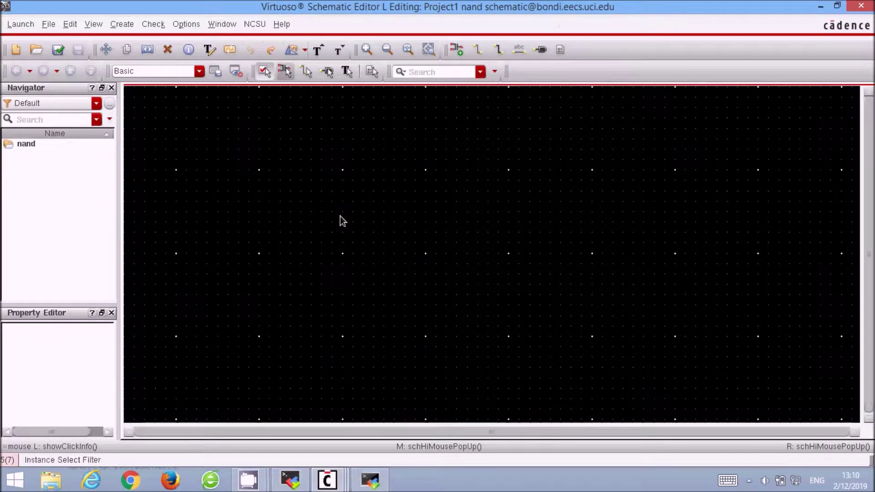
{"action": "key", "text": "i"}
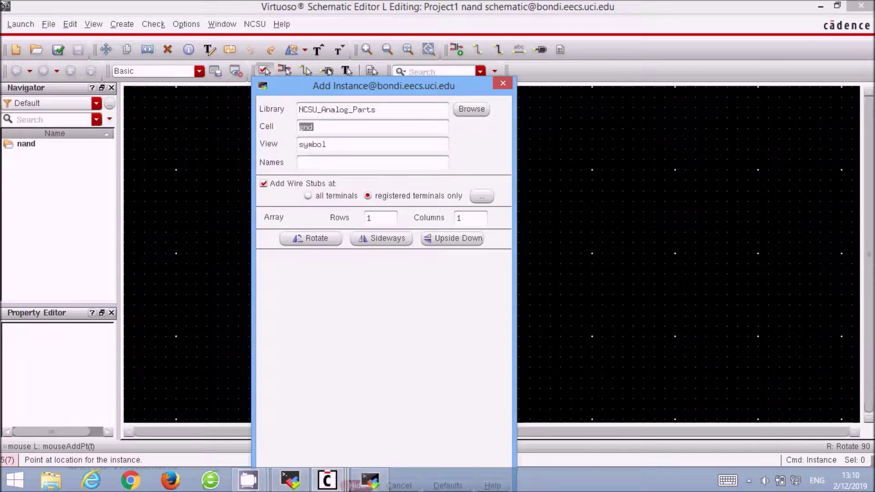
{"action": "type", "text": "pmos4"}
{"action": "key", "text": "Return"}
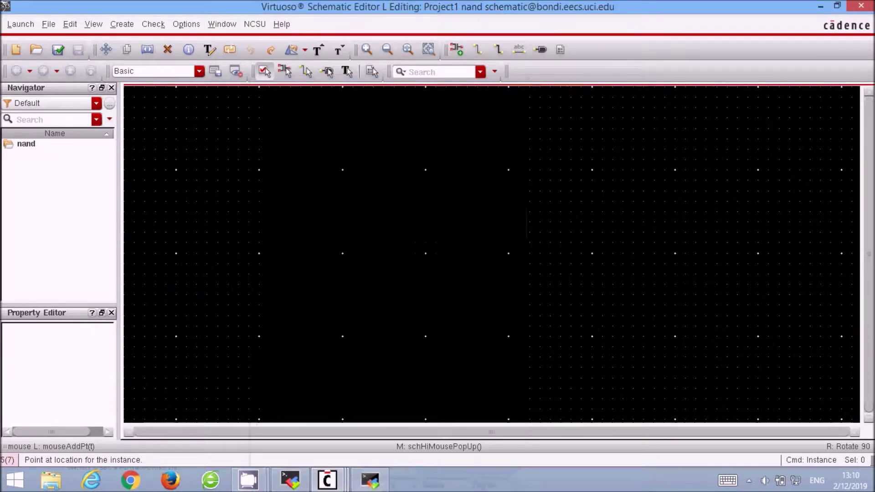
{"action": "left_click", "coordinate": [378, 242]}
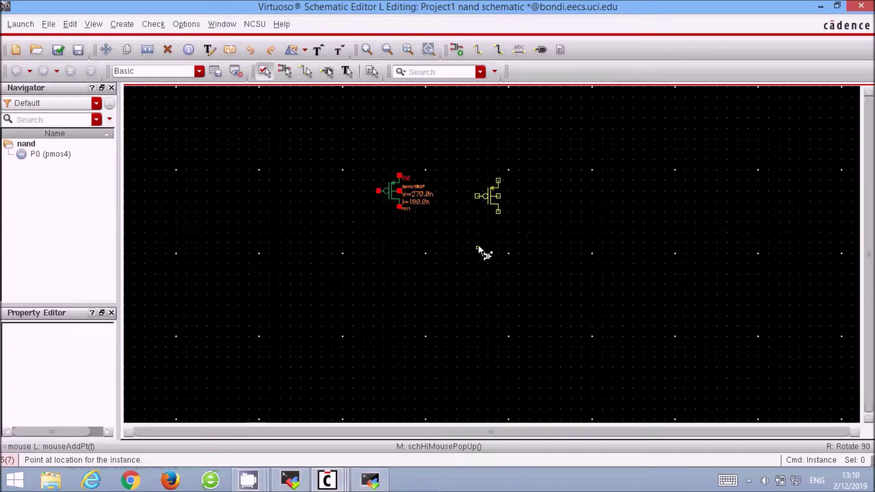
{"action": "left_click", "coordinate": [497, 243]}
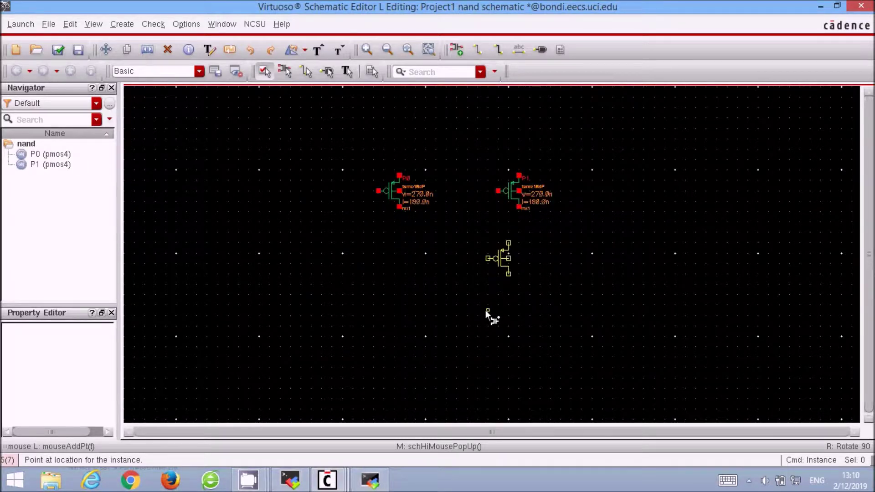
{"action": "key", "text": "Escape"}
Place two nmos4 transistors from NCSU_Analog_Parts, one above the other, centred below the PMOS pair
{"action": "key", "text": "i"}
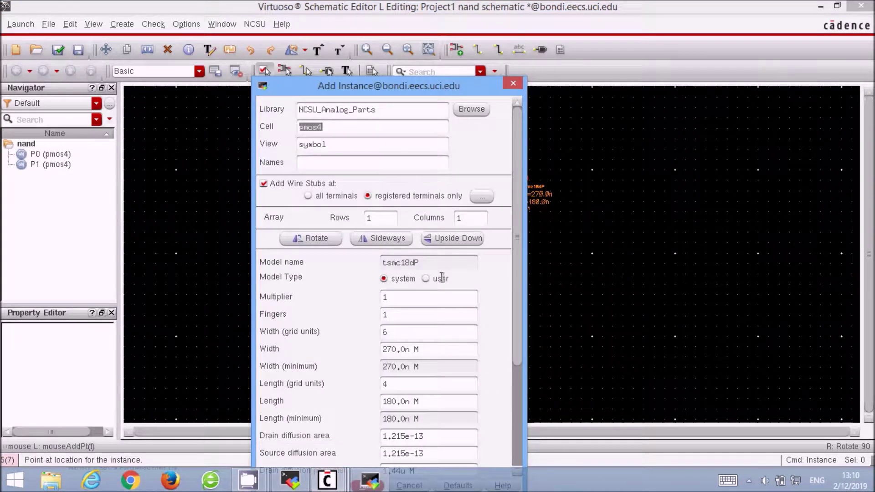
{"action": "type", "text": "n"}
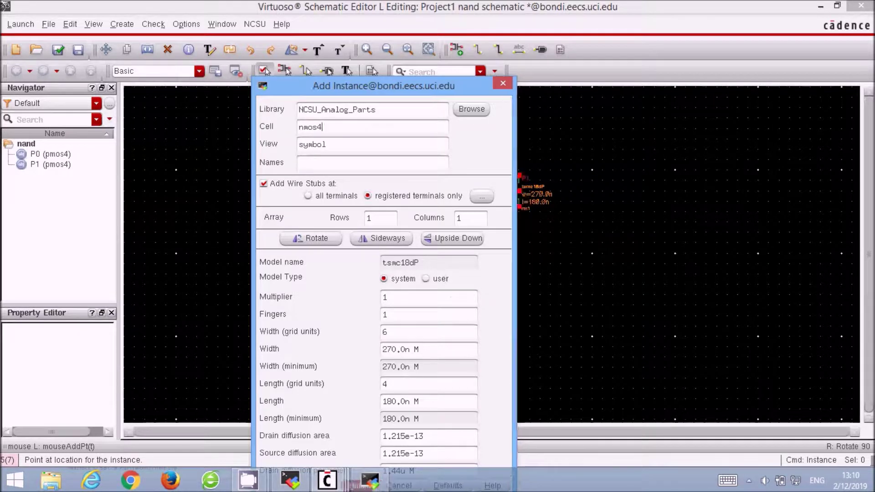
{"action": "key", "text": "Return"}
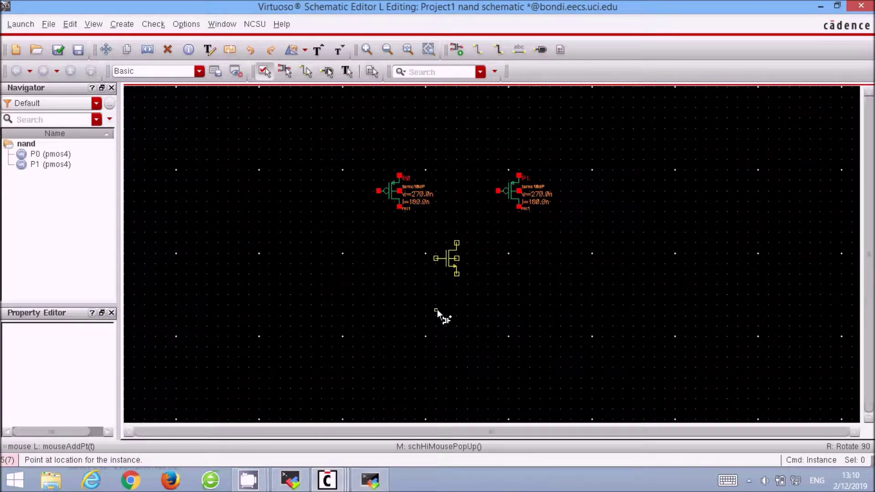
{"action": "left_click", "coordinate": [437, 310]}
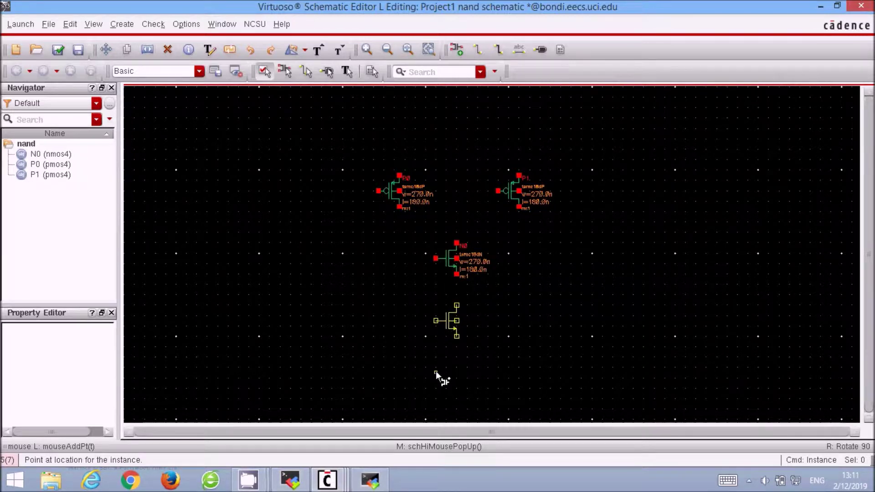
{"action": "left_click", "coordinate": [437, 373]}
{"action": "key", "text": "Escape"}
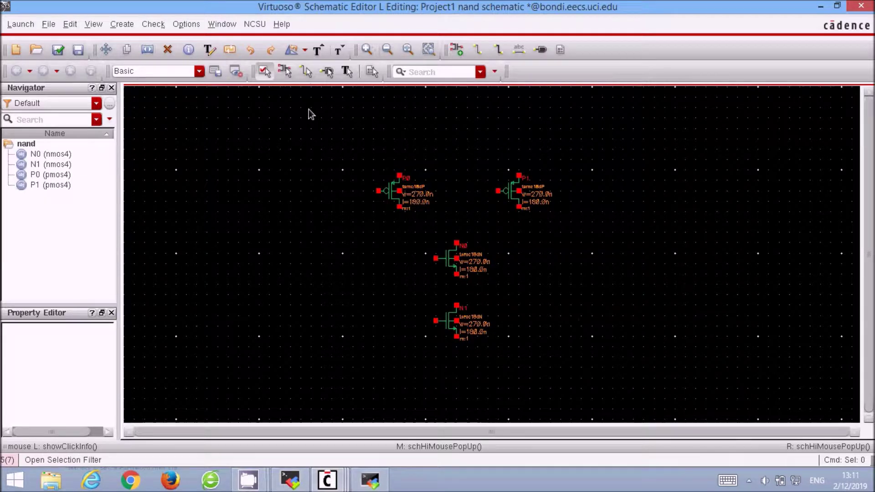
Flip the right-hand PMOS transistor horizontally so its gate faces outward
{"action": "left_click", "coordinate": [305, 51]}
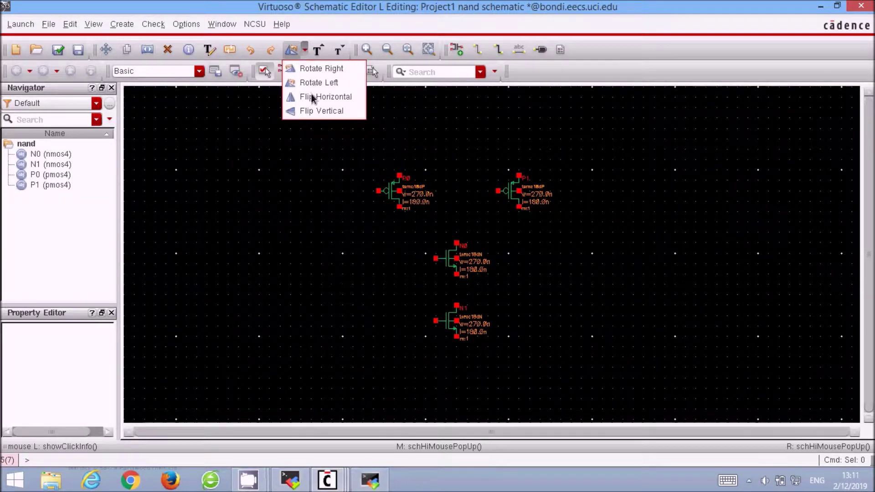
{"action": "left_click", "coordinate": [310, 96]}
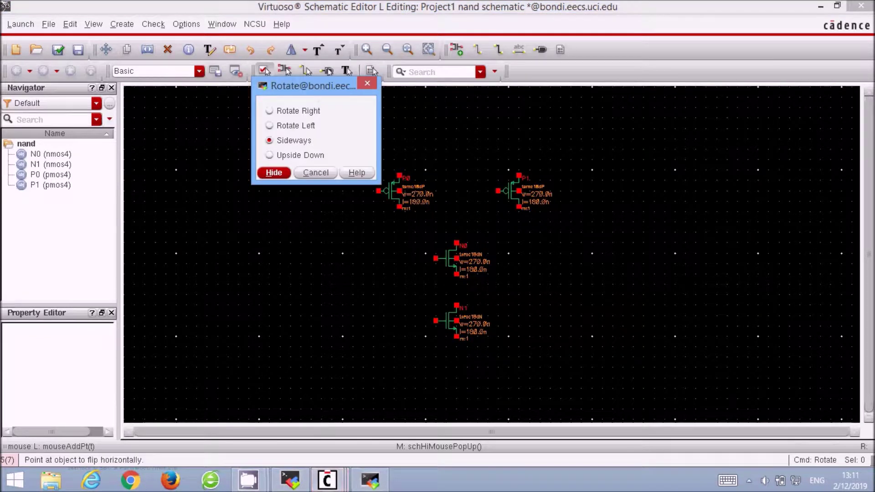
{"action": "left_click", "coordinate": [274, 172]}
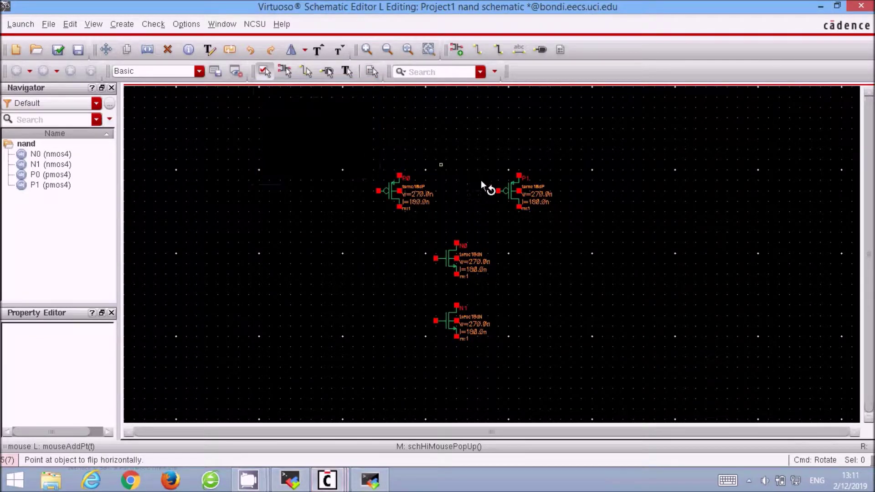
{"action": "left_click", "coordinate": [508, 194]}
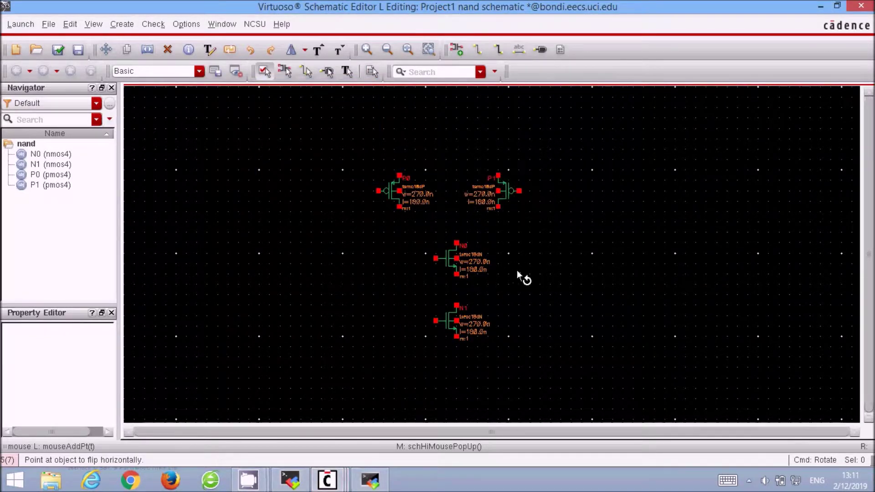
Set the width of the lower NMOS transistor N1 to 540 nm in its object properties
{"action": "left_click", "coordinate": [447, 324]}
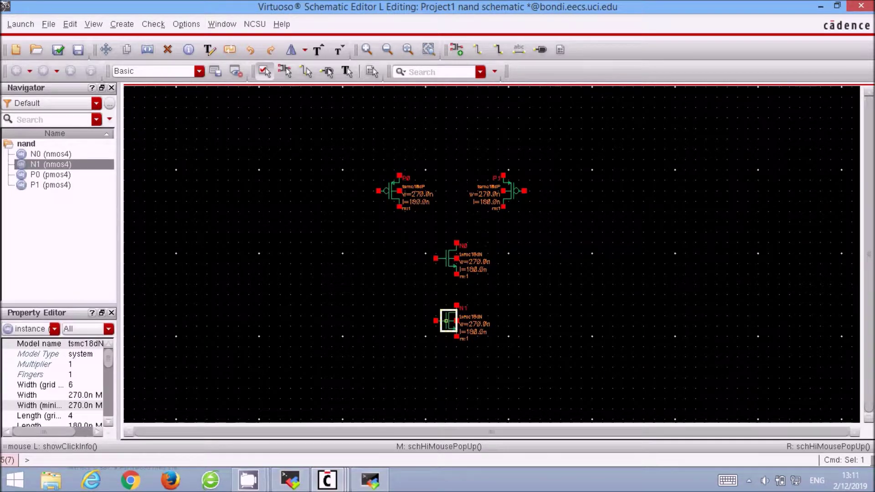
{"action": "key", "text": "q"}
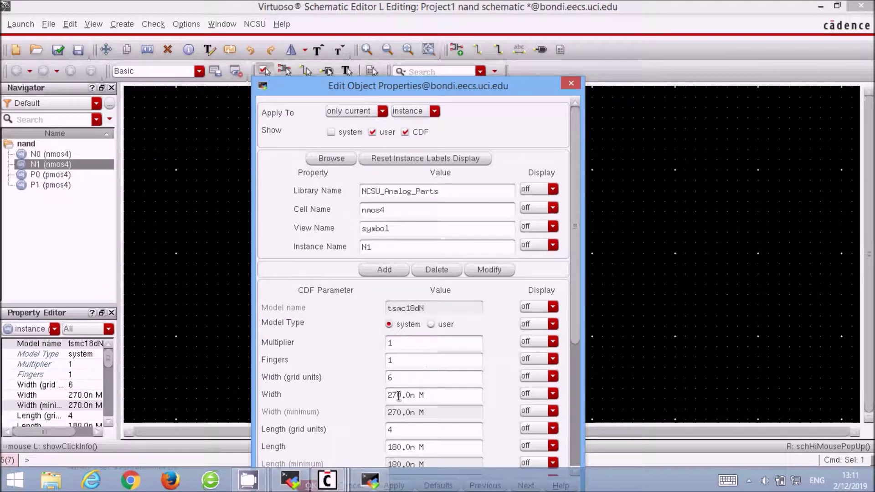
{"action": "left_click", "coordinate": [398, 396]}
{"action": "key", "text": "BackSpace"}
{"action": "key", "text": "BackSpace"}
{"action": "type", "text": "54"}
{"action": "key", "text": "Return"}
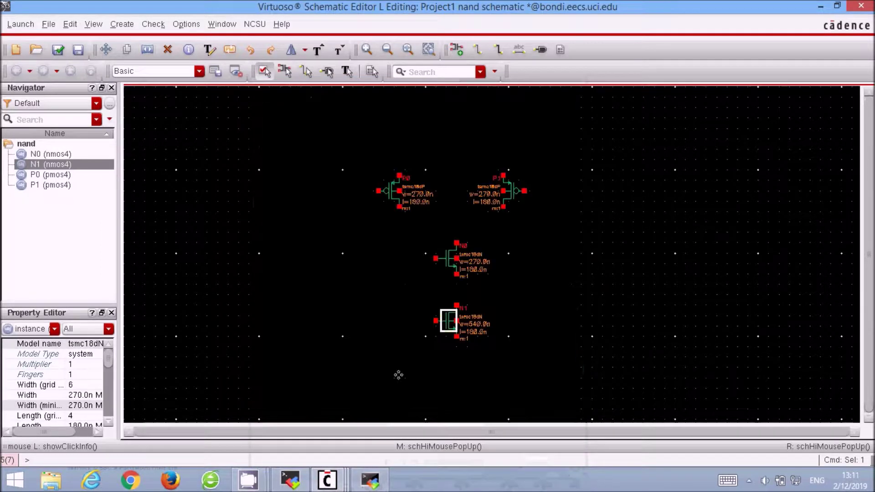
Set the width of the upper NMOS transistor N0 to 540 nm
{"action": "left_click", "coordinate": [450, 269]}
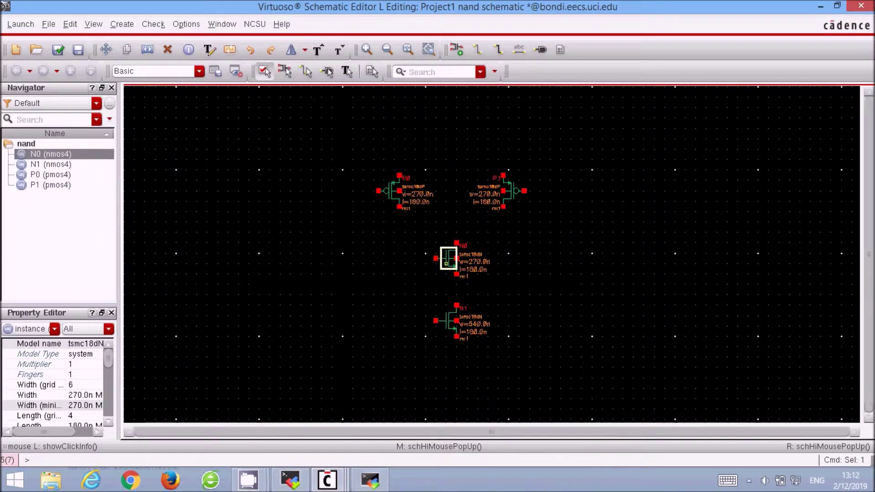
{"action": "key", "text": "q"}
{"action": "key", "text": "Return"}
Set the width of the left-hand PMOS transistor P0 to 540 nm
{"action": "left_click", "coordinate": [391, 199]}
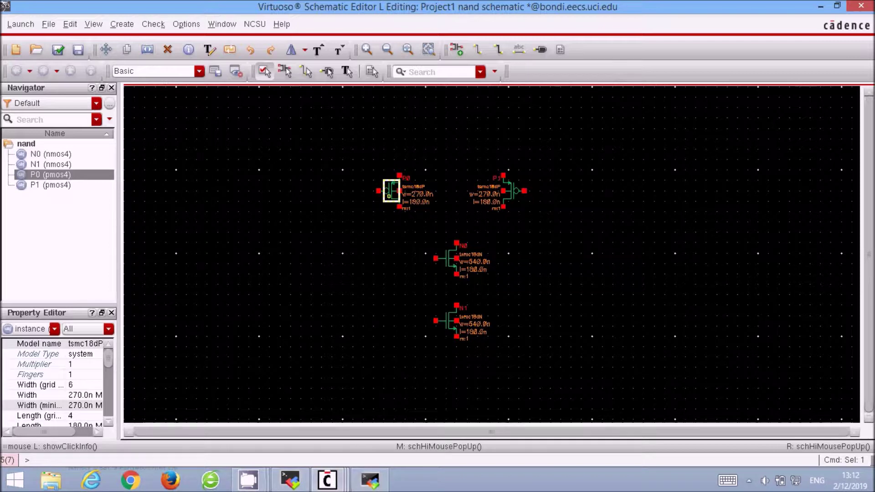
{"action": "key", "text": "q"}
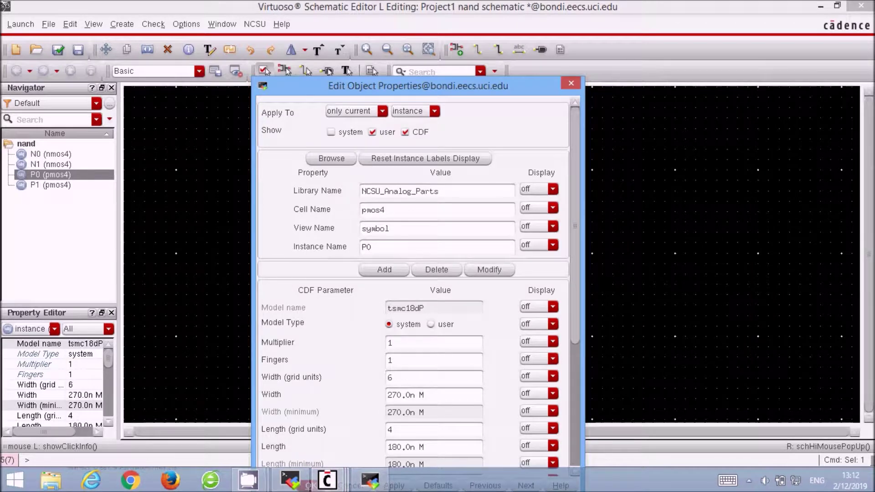
{"action": "key", "text": "BackSpace"}
{"action": "key", "text": "BackSpace"}
{"action": "type", "text": "54"}
{"action": "key", "text": "Return"}
Set the width of PMOS transistor P1 to 540 nm and shift it slightly to the right
{"action": "left_click", "coordinate": [511, 193]}
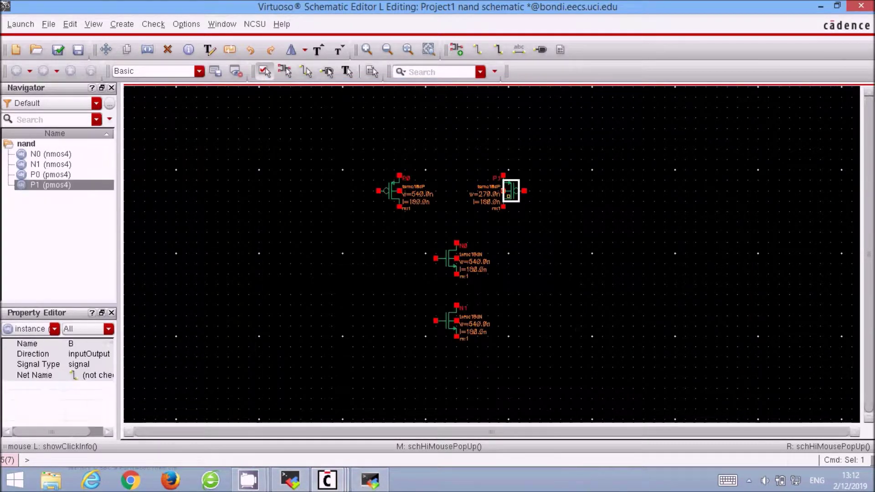
{"action": "key", "text": "q"}
{"action": "double_click", "coordinate": [399, 391]}
{"action": "type", "text": "540"}
{"action": "key", "text": "Return"}
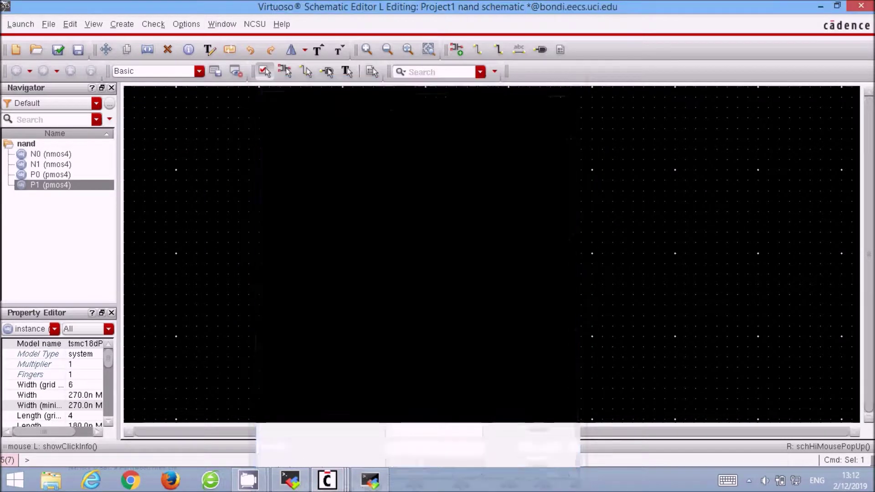
{"action": "left_click_drag", "start_coordinate": [512, 193], "coordinate": [523, 192]}
{"action": "left_click", "coordinate": [524, 192]}
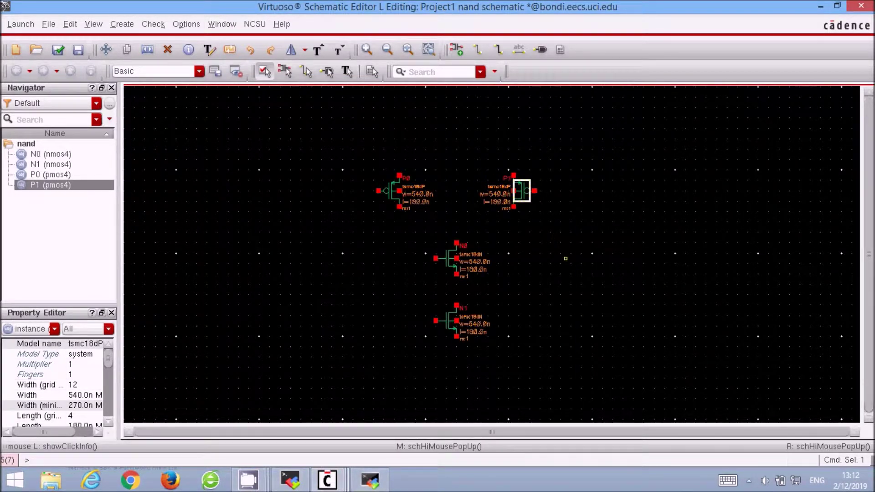
{"action": "left_click", "coordinate": [566, 258]}
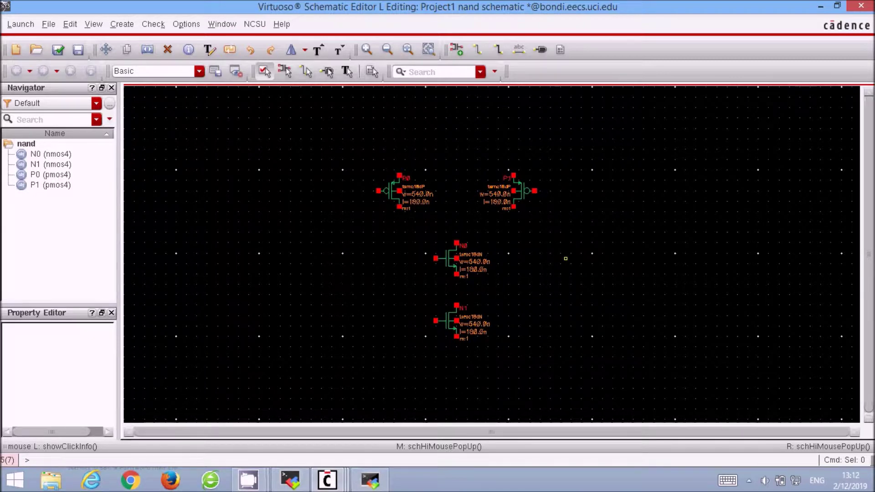
Place a vdd symbol centred above the PMOS pair and a gnd symbol directly below the lower NMOS transistor
{"action": "type", "text": "ivdd"}
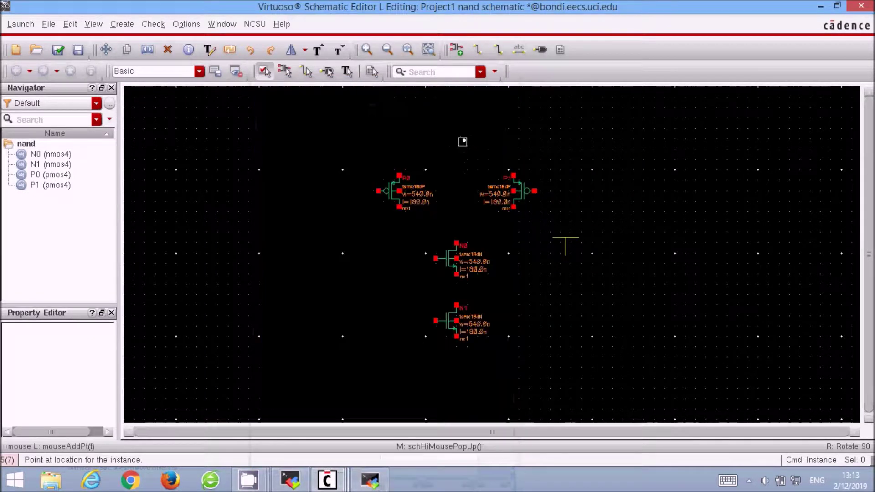
{"action": "left_click", "coordinate": [458, 141]}
{"action": "key", "text": "Escape"}
{"action": "type", "text": "i"}
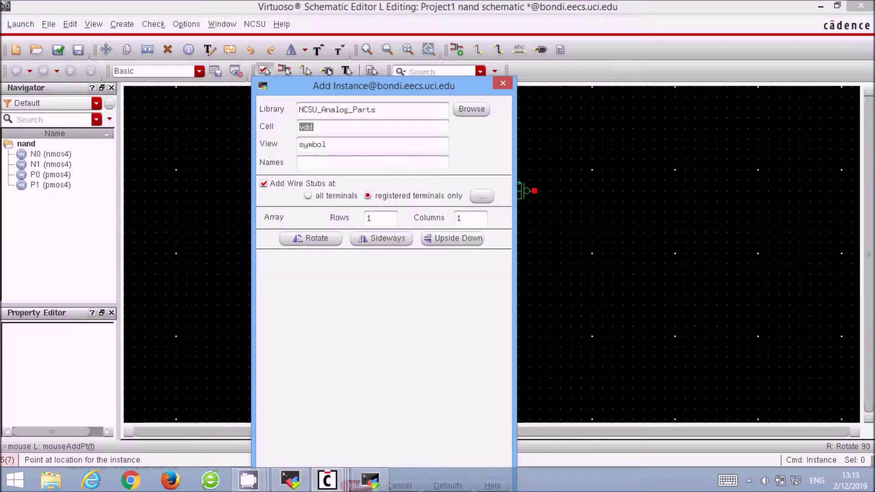
{"action": "type", "text": "gnd"}
{"action": "left_click", "coordinate": [459, 370]}
{"action": "key", "text": "Escape"}
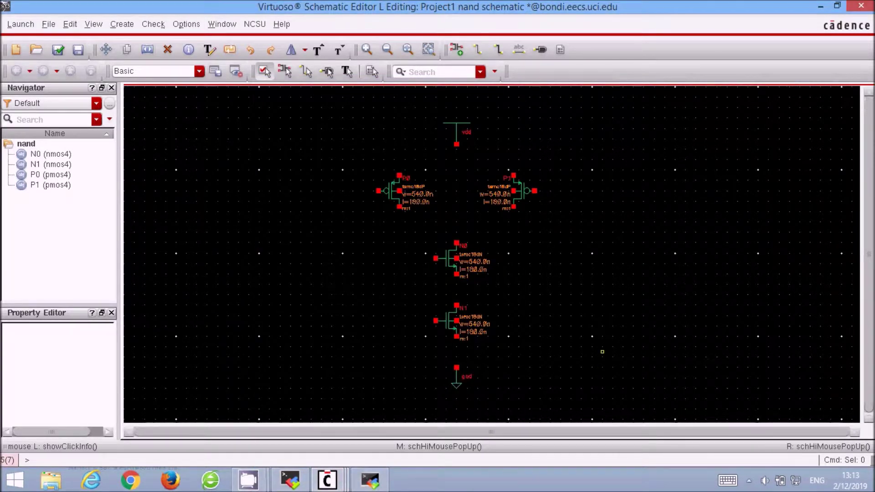
Wire the source terminals of both PMOS transistors together and connect them to vdd
{"action": "key", "text": "w"}
{"action": "left_click", "coordinate": [400, 176]}
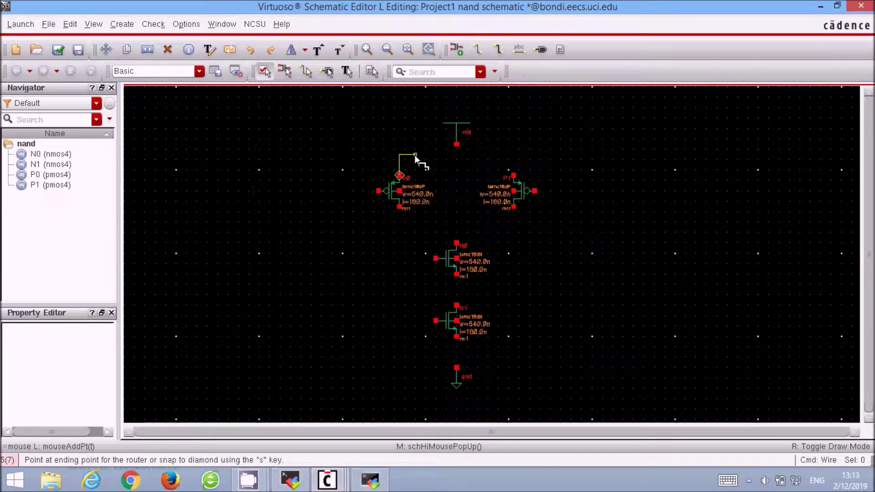
{"action": "left_click", "coordinate": [514, 176]}
{"action": "left_click", "coordinate": [456, 154]}
Wire the drain terminals of both PMOS transistors together and connect them to the drain of the upper NMOS
{"action": "left_click", "coordinate": [400, 211]}
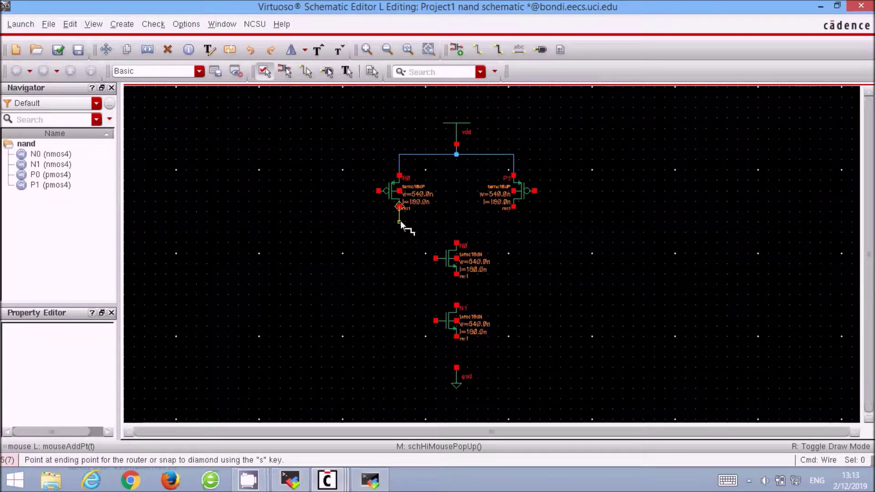
{"action": "left_click", "coordinate": [515, 209]}
{"action": "left_click", "coordinate": [456, 222]}
{"action": "left_click", "coordinate": [456, 243]}
Wire the two NMOS transistors in series and connect the lower one's source to gnd
{"action": "left_click", "coordinate": [457, 274]}
{"action": "left_click", "coordinate": [456, 305]}
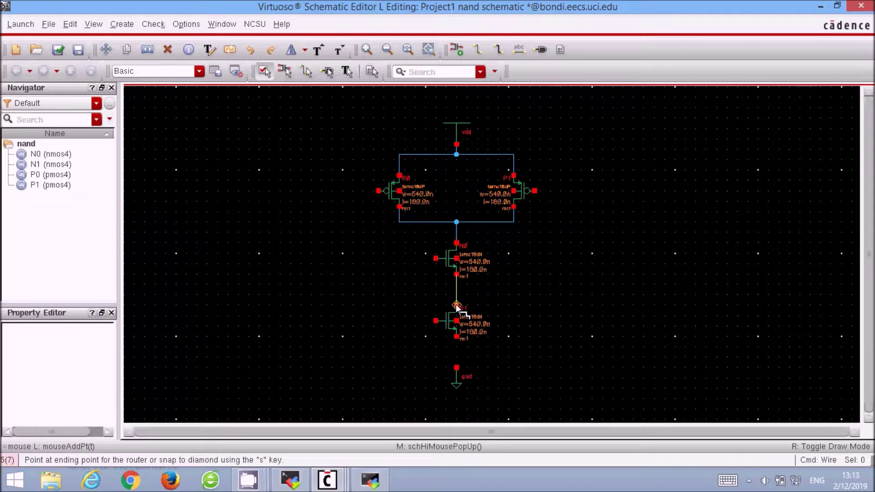
{"action": "left_click", "coordinate": [456, 337]}
{"action": "left_click", "coordinate": [456, 367]}
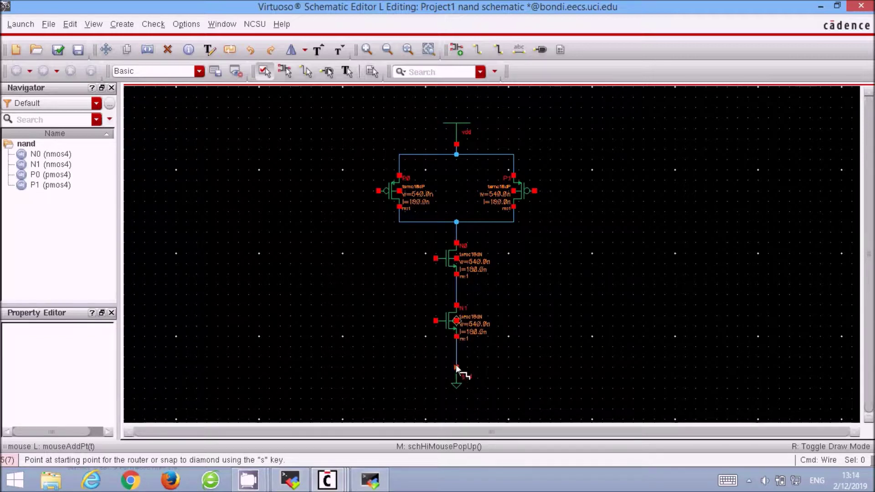
Connect the body terminals of both PMOS transistors to the vdd wire above them
{"action": "left_click", "coordinate": [401, 191]}
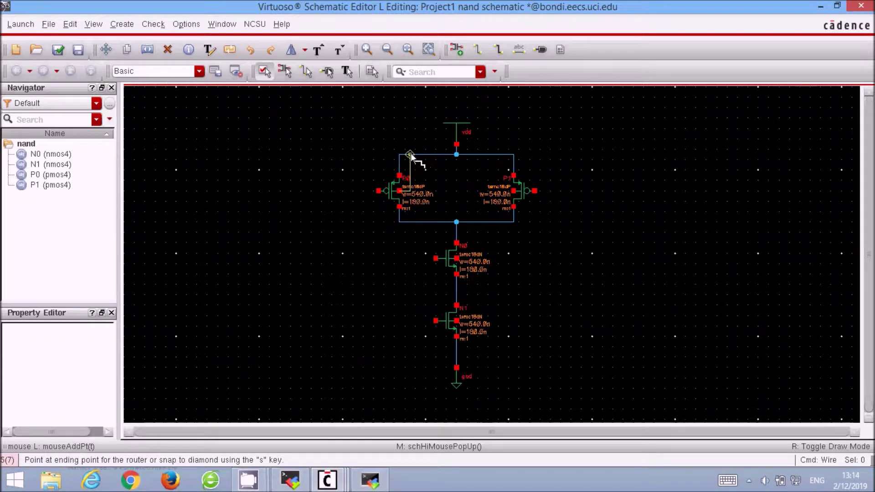
{"action": "left_click", "coordinate": [410, 155]}
{"action": "left_click", "coordinate": [513, 191]}
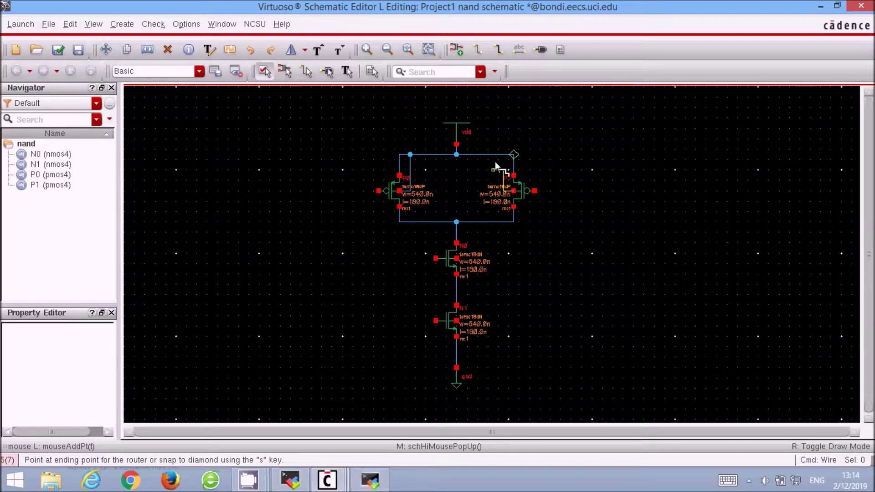
{"action": "left_click", "coordinate": [503, 155]}
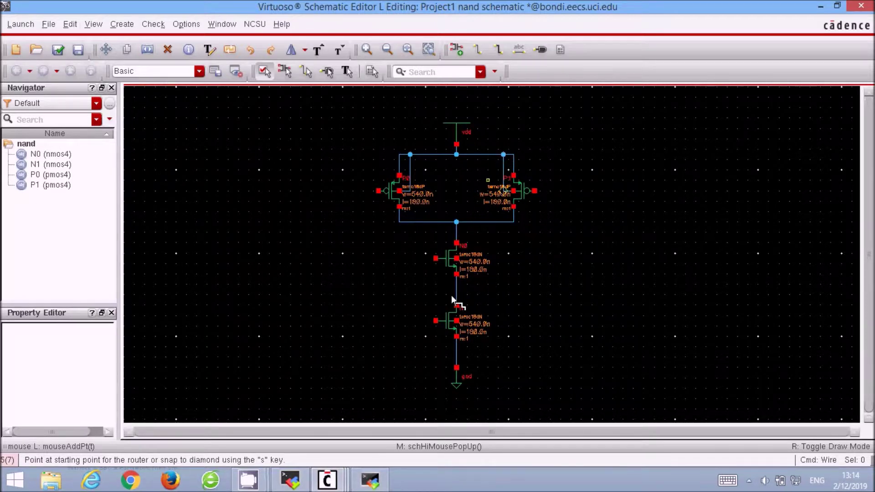
Connect the body terminals of both NMOS transistors to the gnd wire below them
{"action": "left_click", "coordinate": [456, 259]}
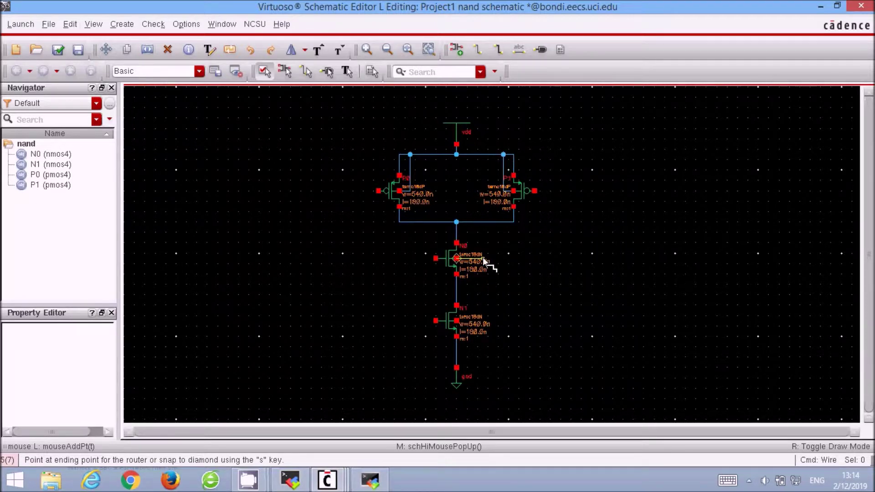
{"action": "left_click", "coordinate": [456, 357]}
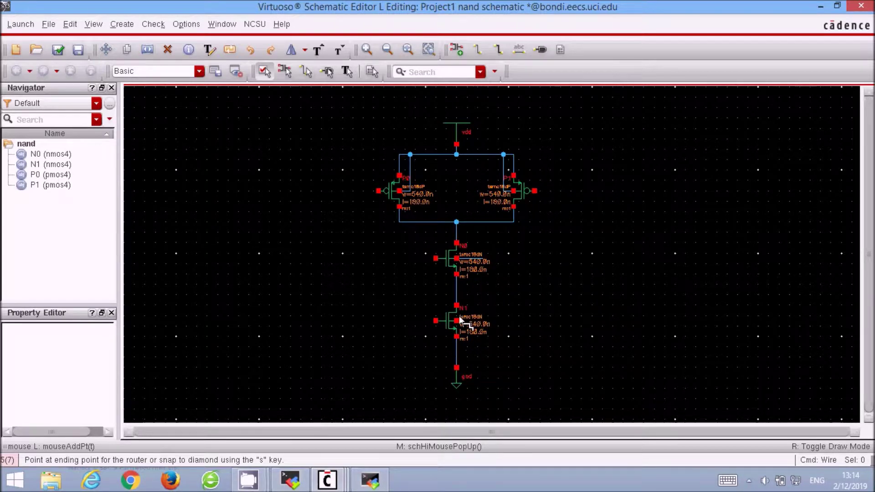
{"action": "left_click", "coordinate": [477, 318]}
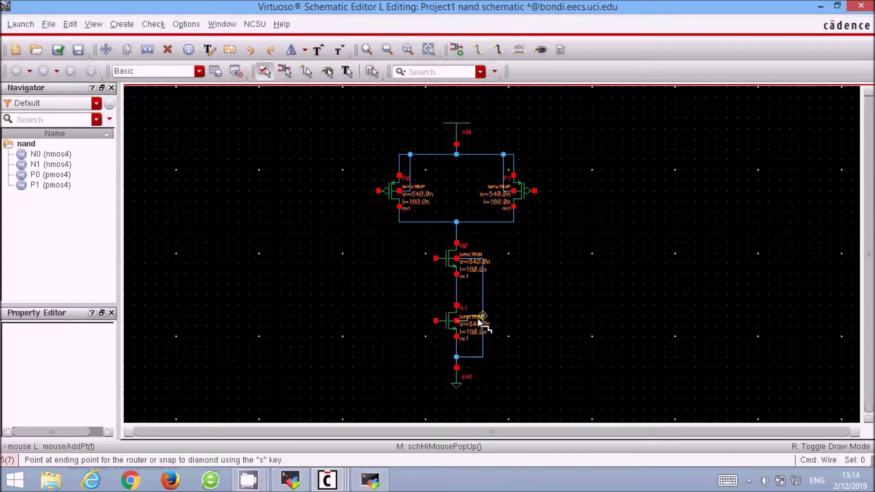
{"action": "left_click", "coordinate": [482, 320]}
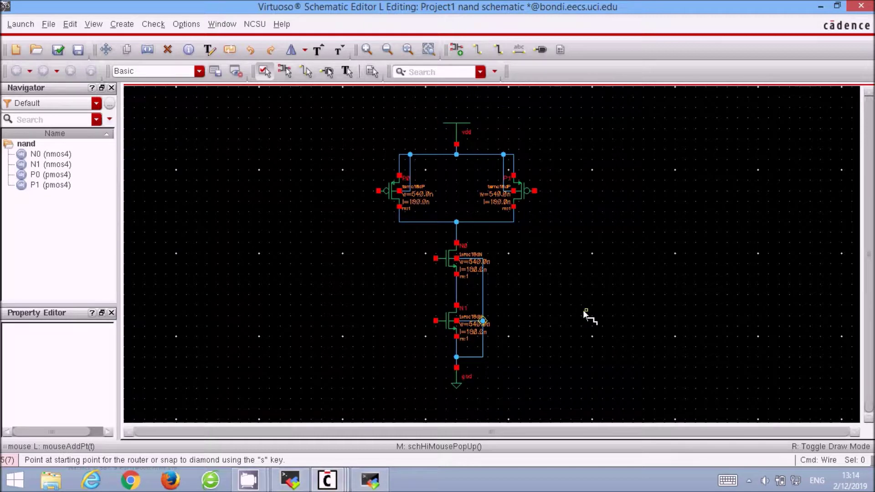
{"action": "key", "text": "Escape"}
Add input pins A and B, stacked one above the other beside the gate of PMOS P0
{"action": "type", "text": "pA B"}
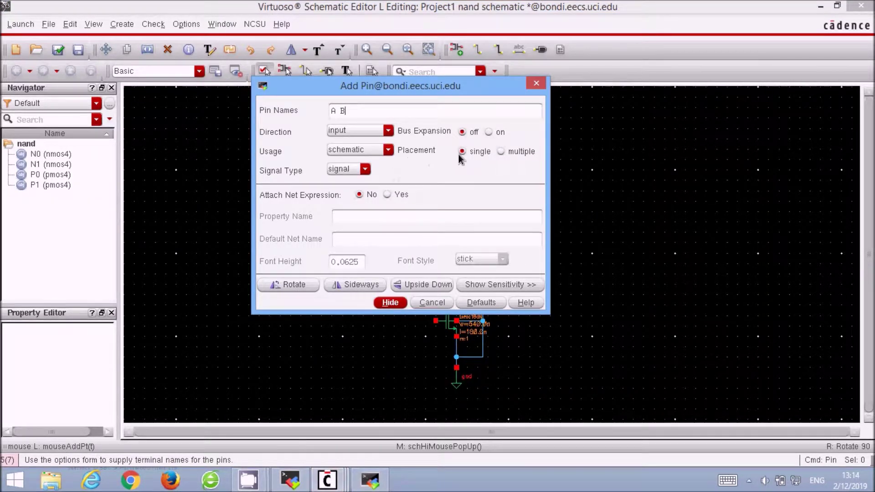
{"action": "key", "text": "Return"}
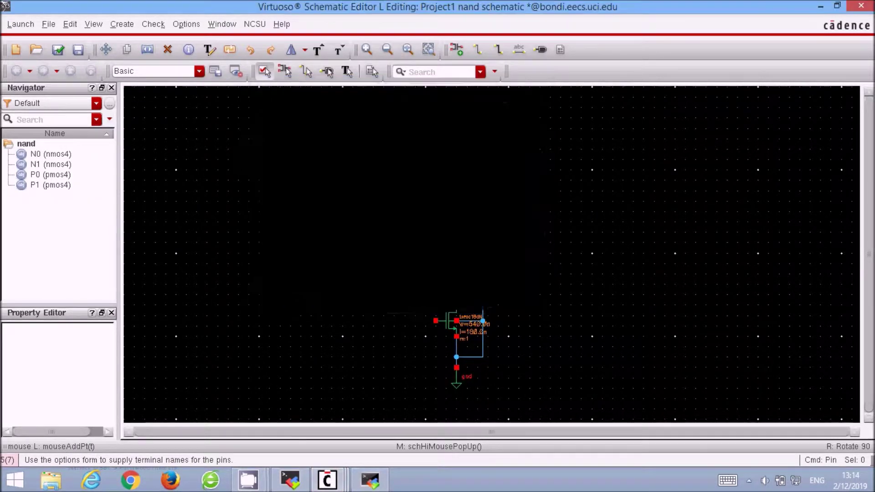
{"action": "left_click", "coordinate": [316, 164]}
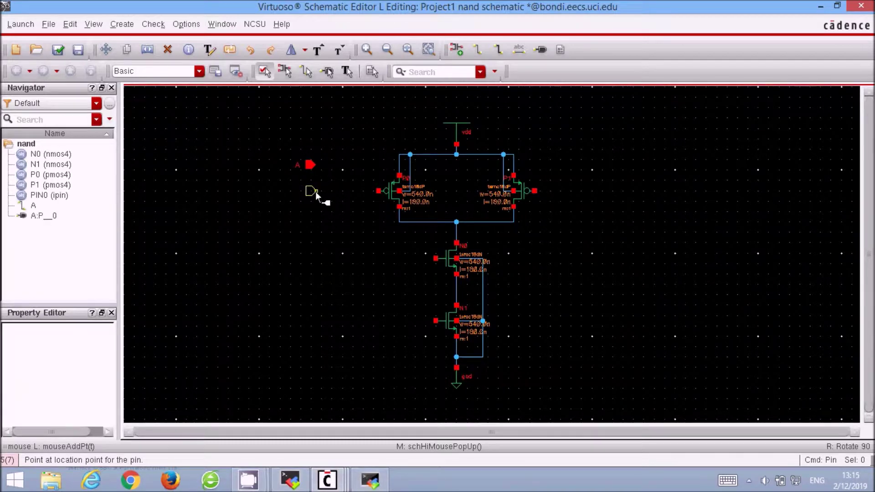
{"action": "left_click", "coordinate": [316, 192]}
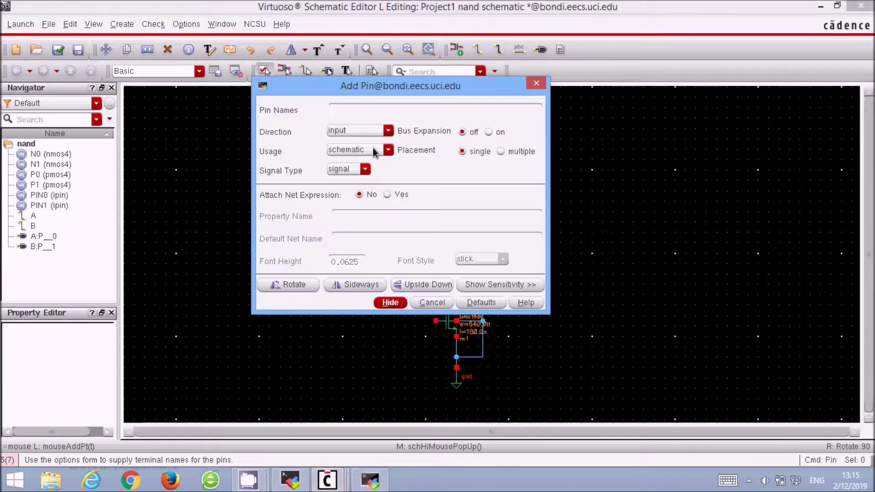
Add an output pin named OUT beside the shared drain node, below PMOS P1
{"action": "left_click", "coordinate": [378, 132]}
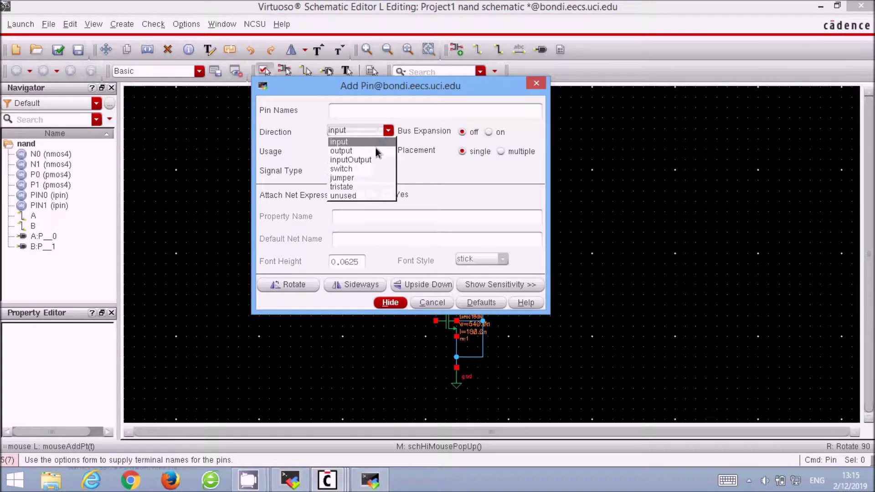
{"action": "left_click", "coordinate": [374, 151]}
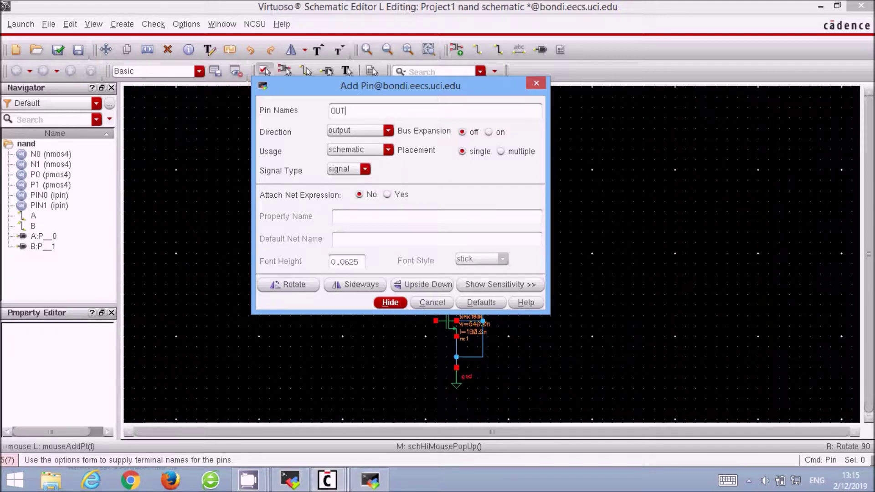
{"action": "type", "text": "OUT"}
{"action": "key", "text": "Return"}
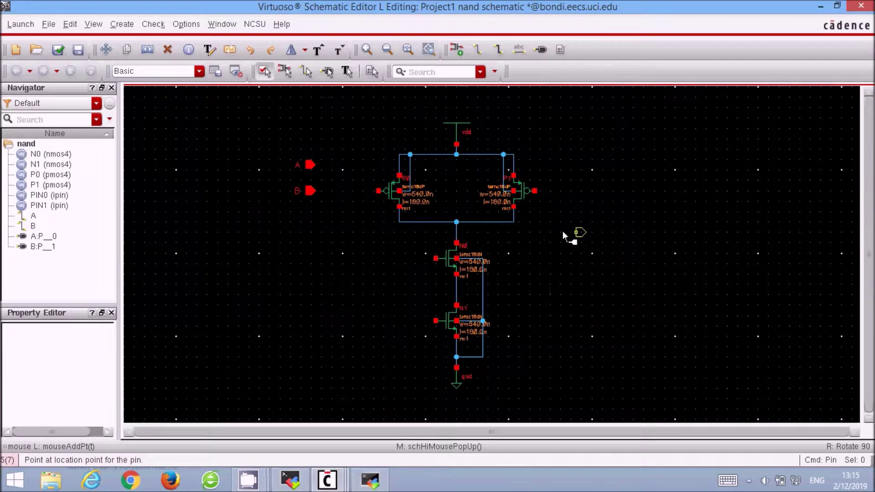
{"action": "left_click", "coordinate": [539, 232]}
{"action": "key", "text": "Escape"}
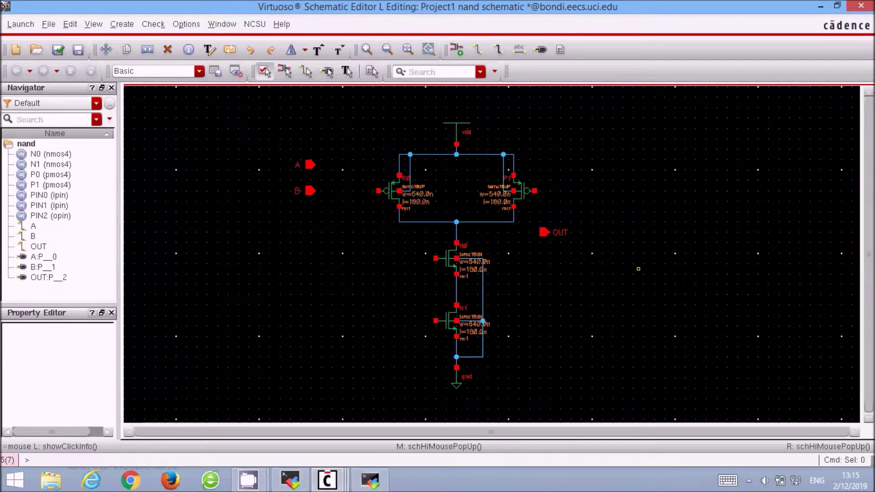
Wire pin A to the gate of PMOS P1 and to the gate of the upper NMOS
{"action": "key", "text": "w"}
{"action": "left_click", "coordinate": [364, 193]}
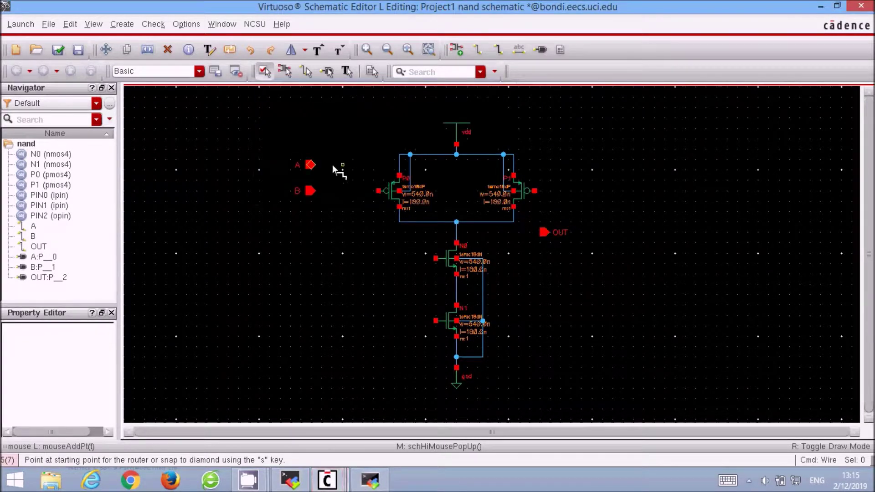
{"action": "left_click", "coordinate": [310, 165]}
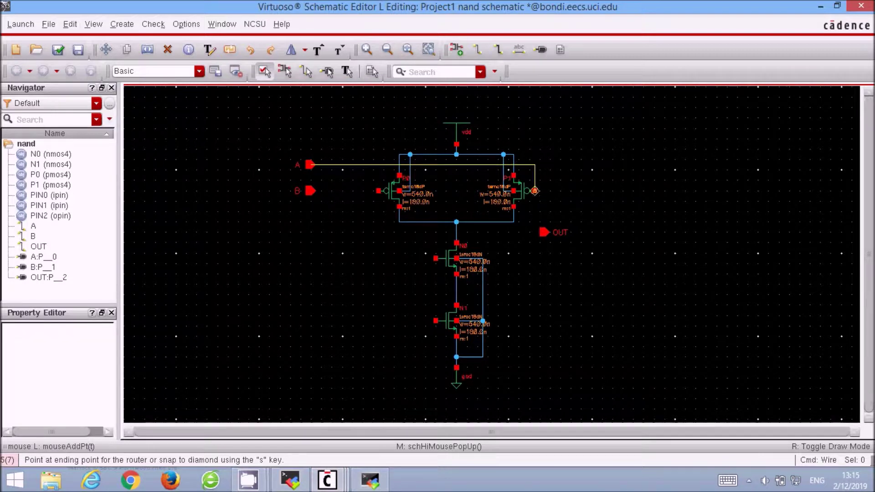
{"action": "left_click", "coordinate": [534, 190]}
{"action": "left_click", "coordinate": [364, 165]}
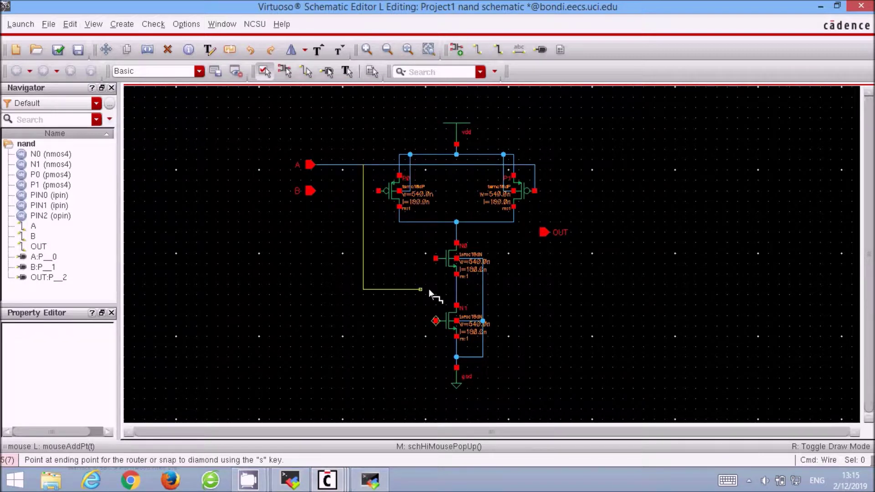
{"action": "left_click", "coordinate": [436, 258]}
Wire pin B to the gate of PMOS P0 and to the gate of the lower NMOS
{"action": "left_click", "coordinate": [310, 190]}
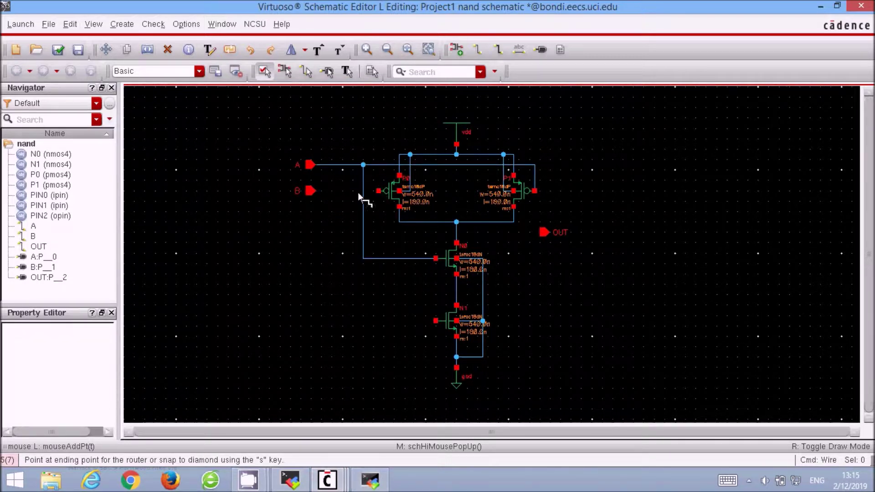
{"action": "left_click", "coordinate": [379, 191]}
{"action": "left_click", "coordinate": [348, 191]}
{"action": "left_click", "coordinate": [436, 321]}
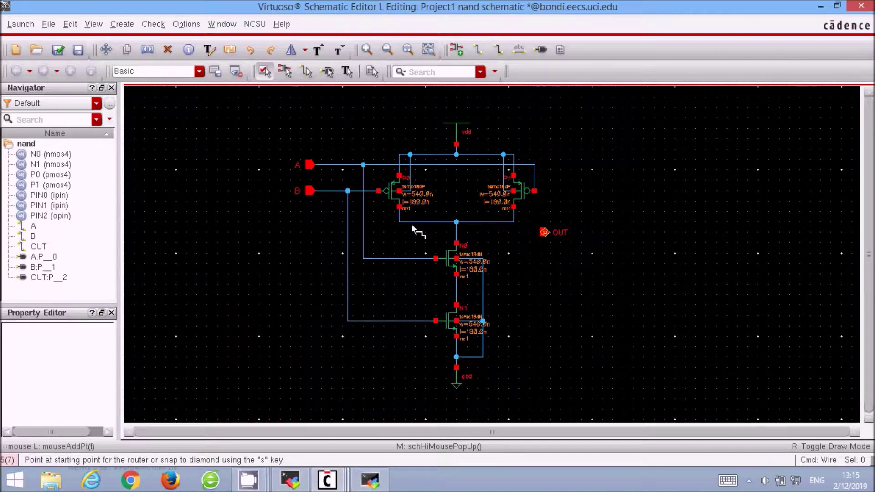
Wire the OUT pin to the shared drain node above the upper NMOS, and check and save the schematic
{"action": "key", "text": "s"}
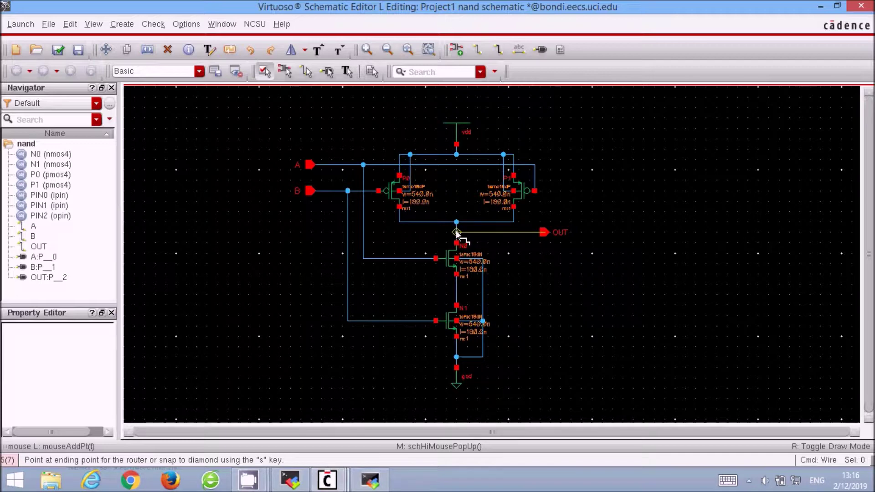
{"action": "left_click", "coordinate": [457, 232]}
{"action": "key", "text": "Escape"}
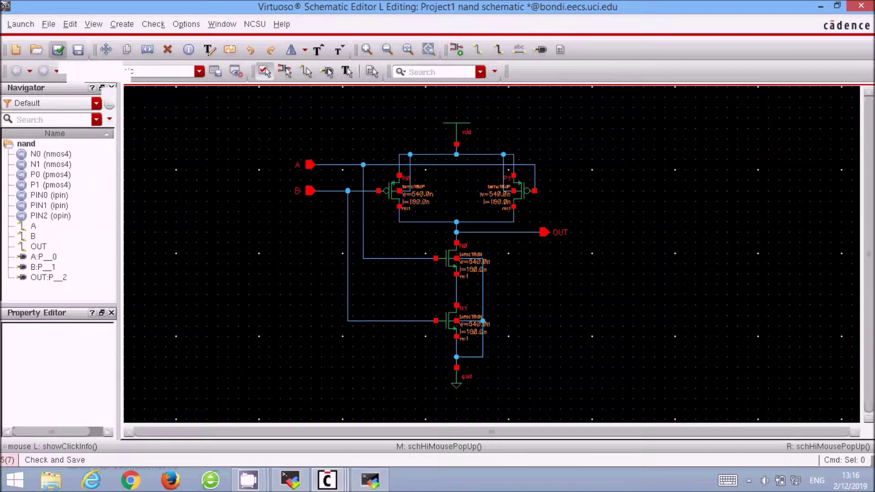
{"action": "left_click", "coordinate": [58, 50]}
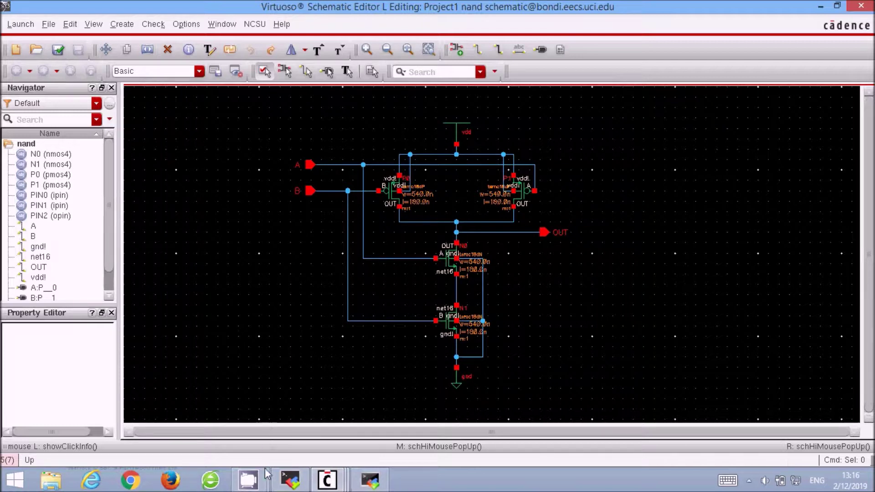
{"action": "key", "text": "s"}
Generate a symbol view of the nand cell from its schematic, with A and B as left pins and OUT as right pin
{"action": "left_click", "coordinate": [124, 25]}
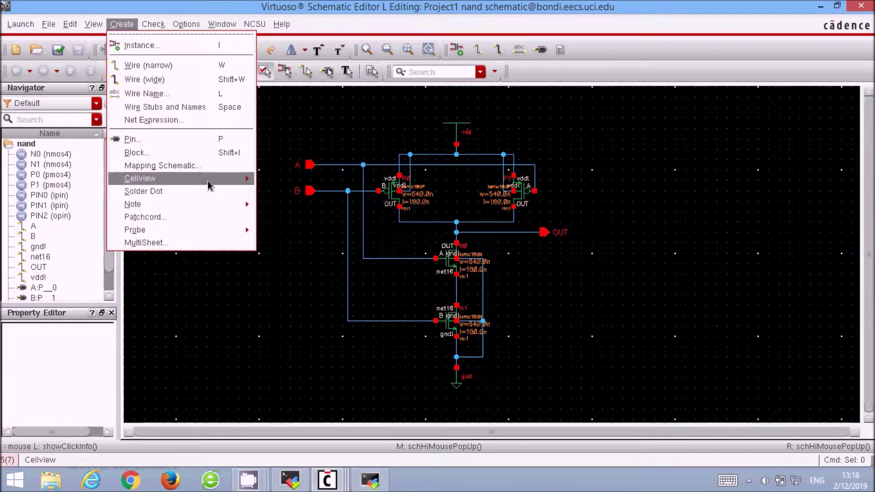
{"action": "mouse_move", "coordinate": [242, 180]}
{"action": "left_click", "coordinate": [280, 188]}
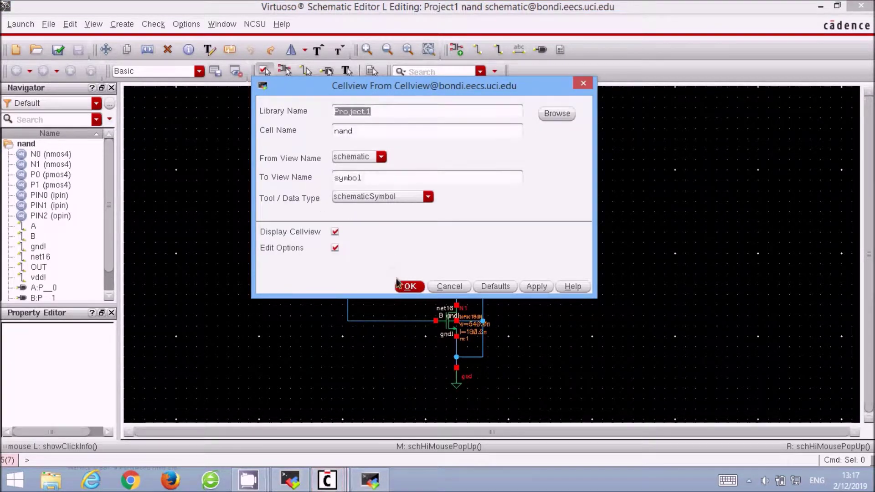
{"action": "left_click", "coordinate": [410, 286]}
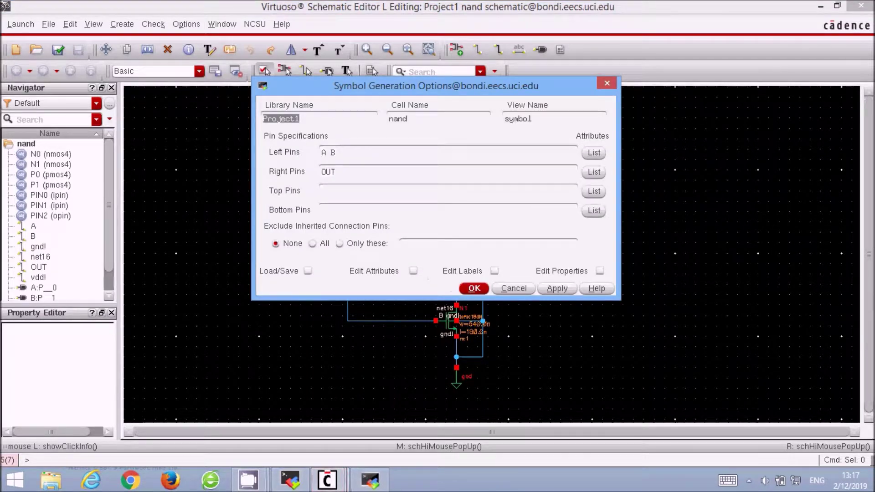
{"action": "left_click", "coordinate": [473, 288]}
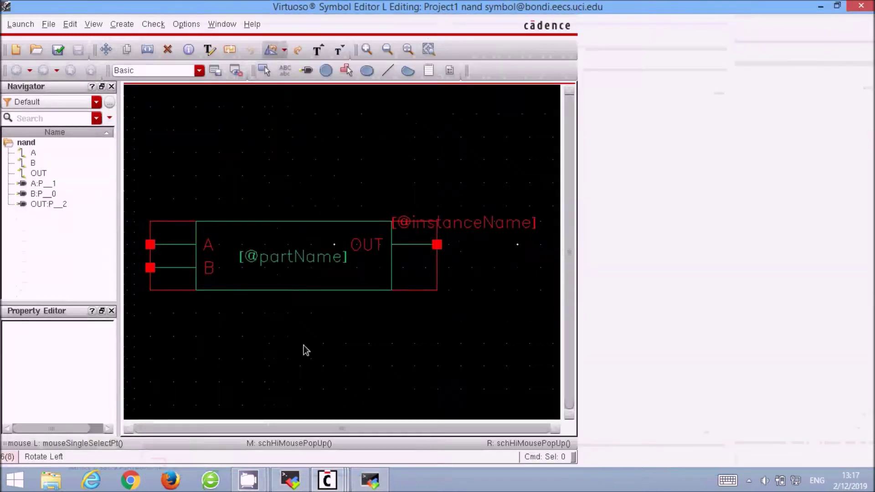
Delete the instance name label, the rectangular outlines and the part name label from the generated symbol
{"action": "left_click", "coordinate": [484, 223]}
{"action": "key", "text": "Delete"}
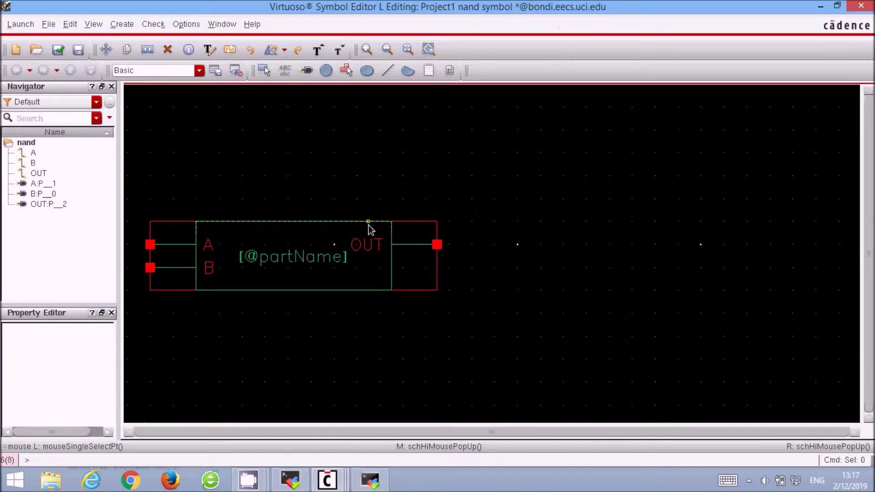
{"action": "left_click", "coordinate": [368, 222]}
{"action": "key", "text": "Delete"}
{"action": "left_click", "coordinate": [324, 254]}
{"action": "key", "text": "Escape"}
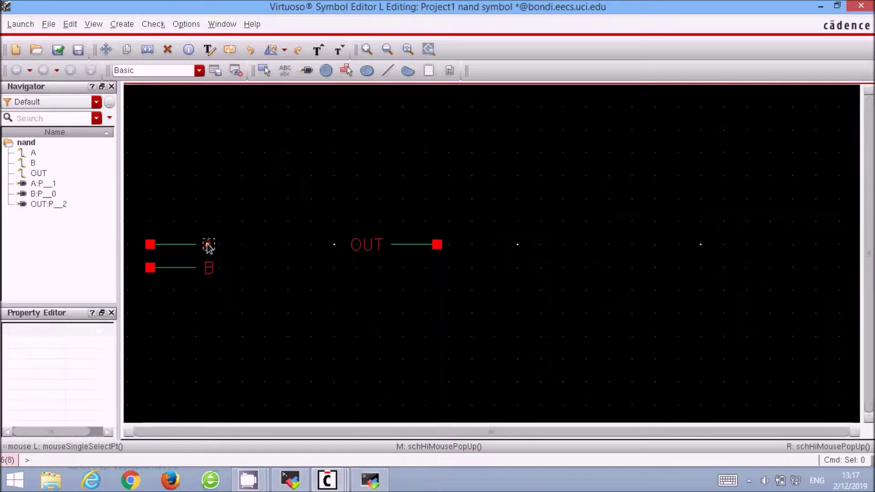
Move label A above its pin, label B below its pin, and the OUT label below the output pin
{"action": "left_click", "coordinate": [208, 246]}
{"action": "key", "text": "m"}
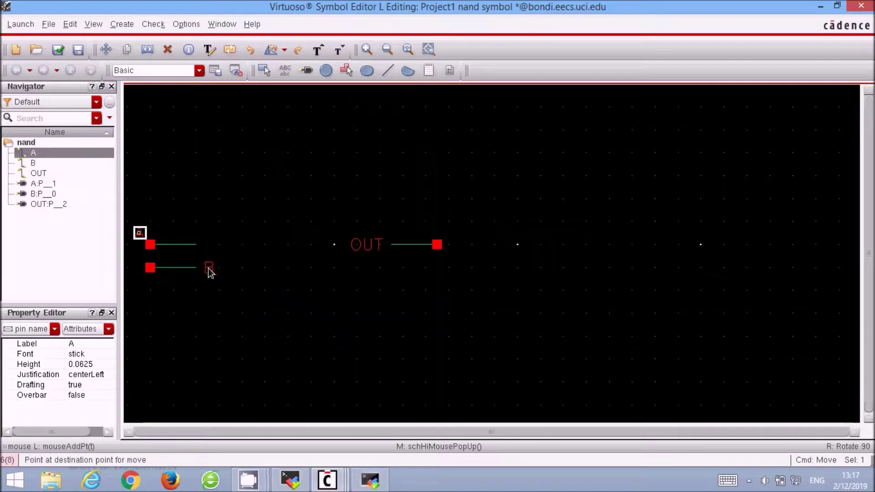
{"action": "left_click", "coordinate": [209, 273]}
{"action": "left_click_drag", "start_coordinate": [210, 272], "coordinate": [143, 280]}
{"action": "left_click", "coordinate": [370, 244]}
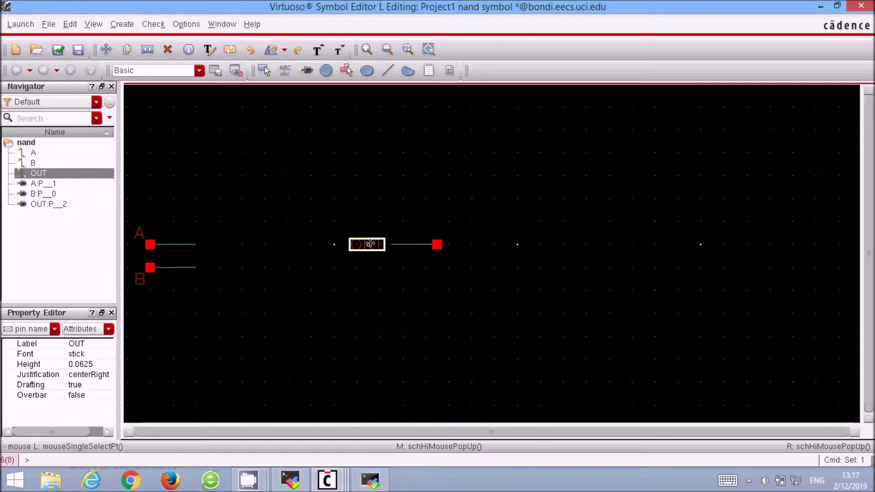
{"action": "key", "text": "m"}
{"action": "left_click", "coordinate": [435, 267]}
{"action": "key", "text": "Escape"}
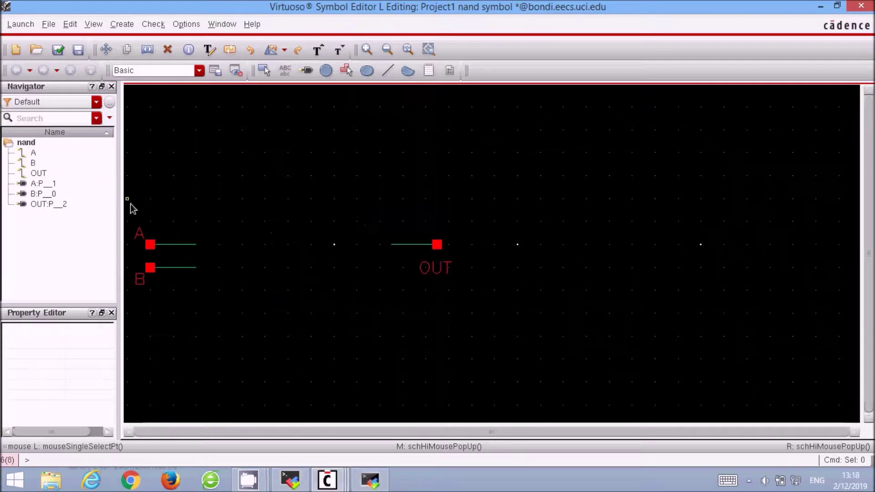
Move both input pins with their lines and labels closer to the output pin and slightly up
{"action": "left_click_drag", "start_coordinate": [204, 309], "coordinate": [161, 212]}
{"action": "key", "text": "m"}
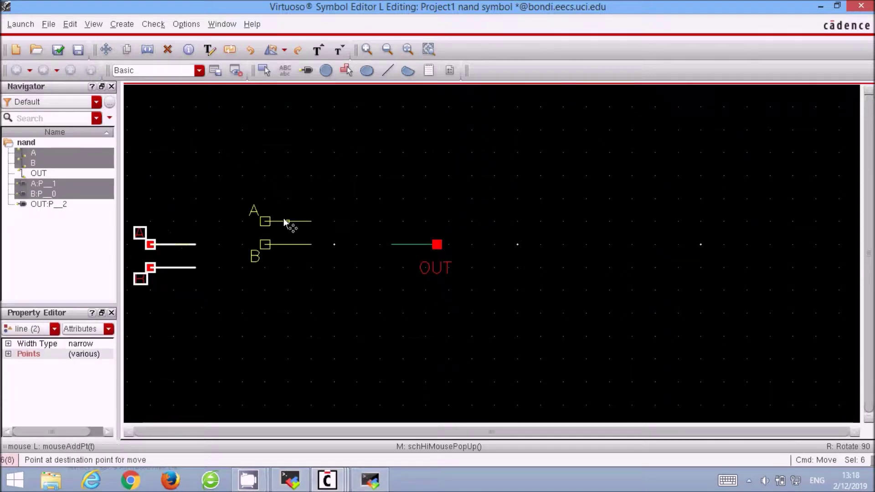
{"action": "left_click", "coordinate": [264, 221]}
{"action": "key", "text": "Escape"}
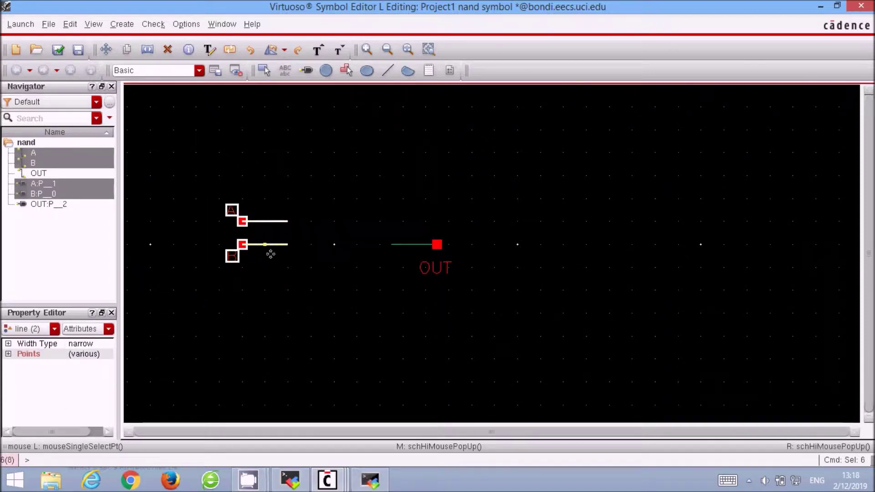
Move pin B with its line and label down, making A and B equally far from the output pin's level
{"action": "left_click_drag", "start_coordinate": [299, 237], "coordinate": [207, 278]}
{"action": "left_click_drag", "start_coordinate": [263, 245], "coordinate": [260, 282]}
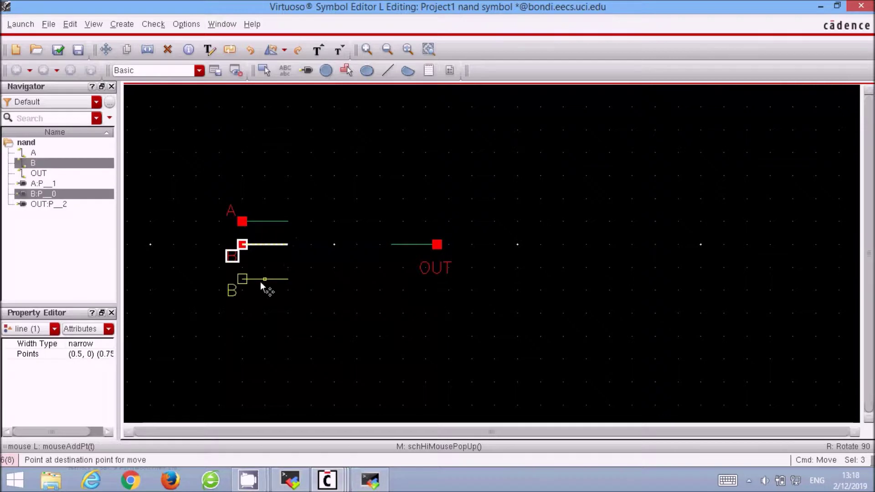
{"action": "left_click", "coordinate": [262, 260]}
{"action": "key", "text": "Escape"}
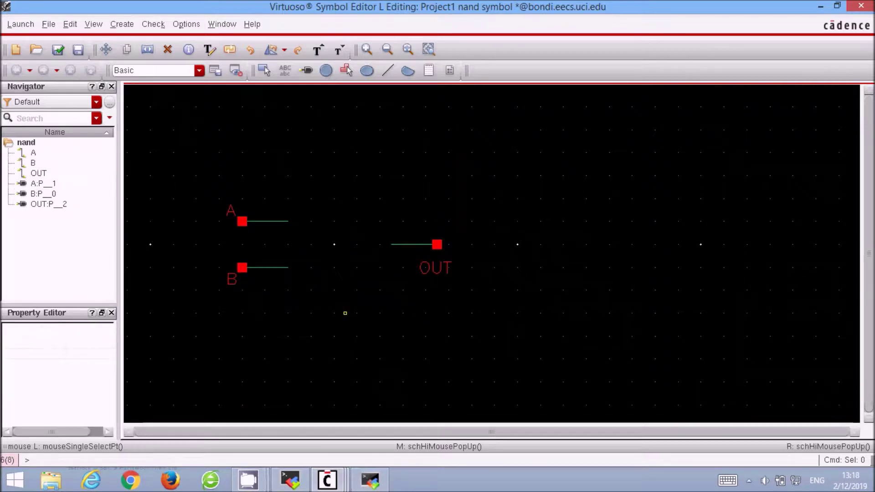
Draw narrow lines for the gate body: a vertical edge at the input line ends, with equal horizontal edges along the bottom and top
{"action": "left_click", "coordinate": [387, 71]}
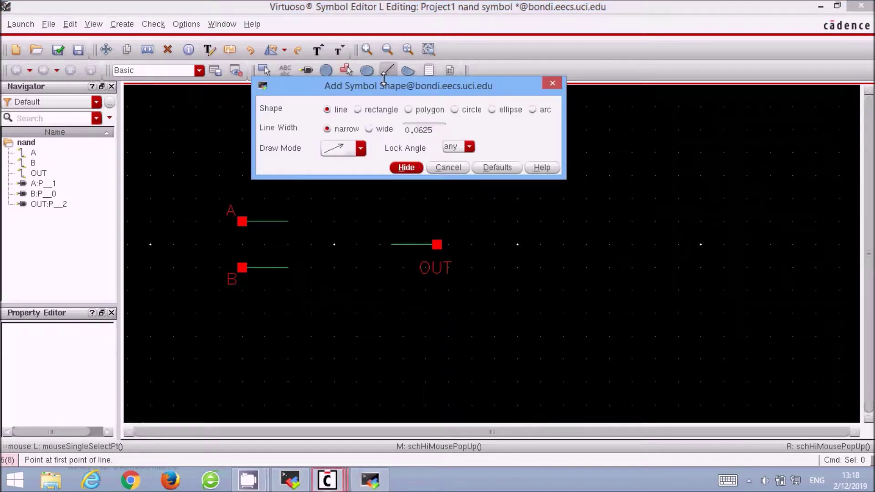
{"action": "key", "text": "Return"}
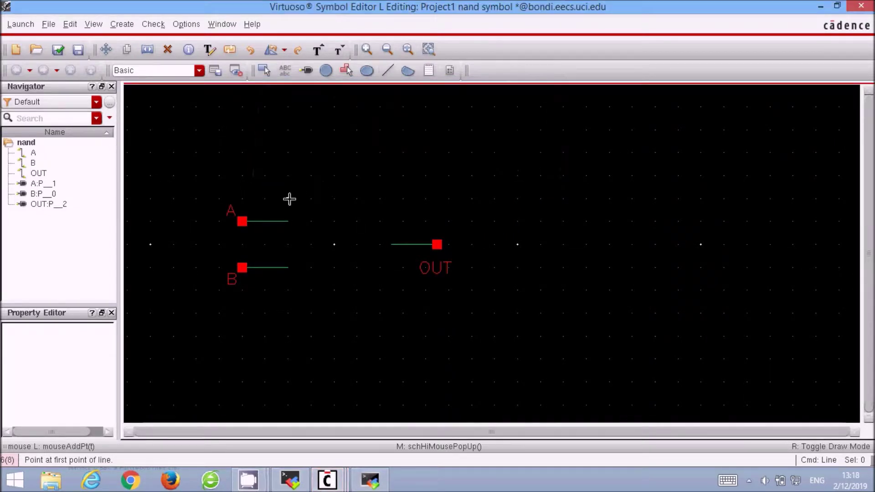
{"action": "left_click", "coordinate": [288, 199]}
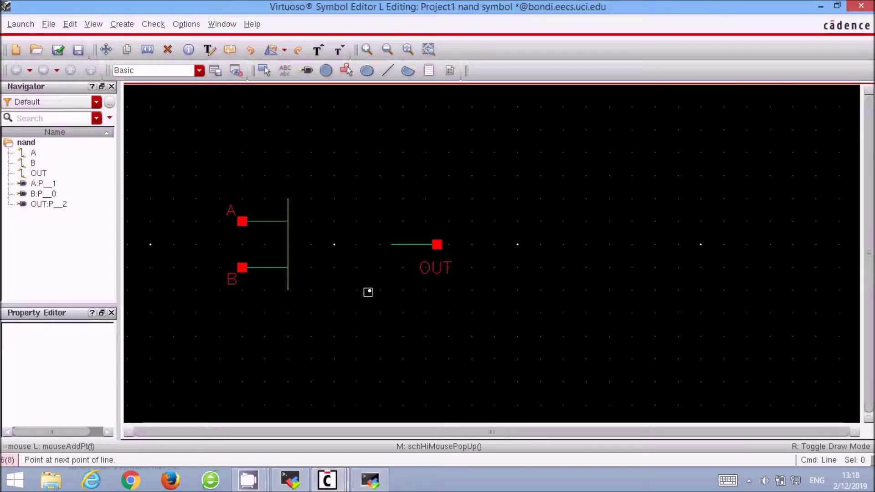
{"action": "double_click", "coordinate": [381, 290]}
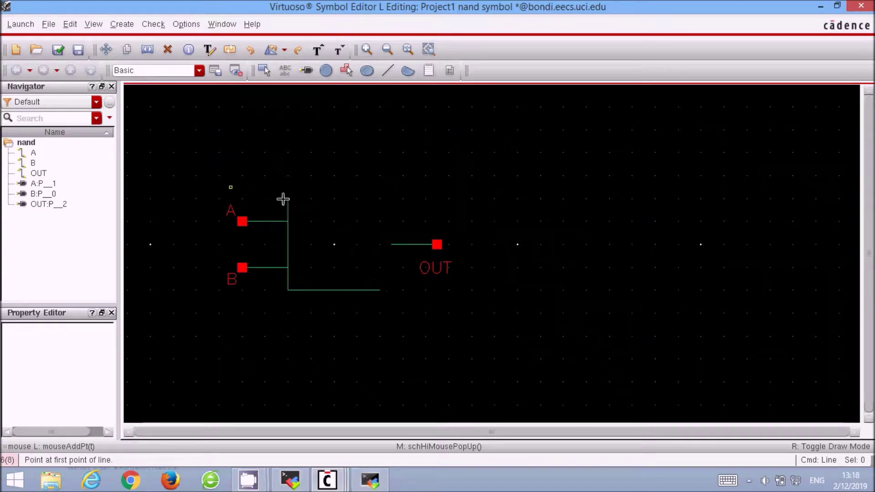
{"action": "left_click", "coordinate": [301, 197]}
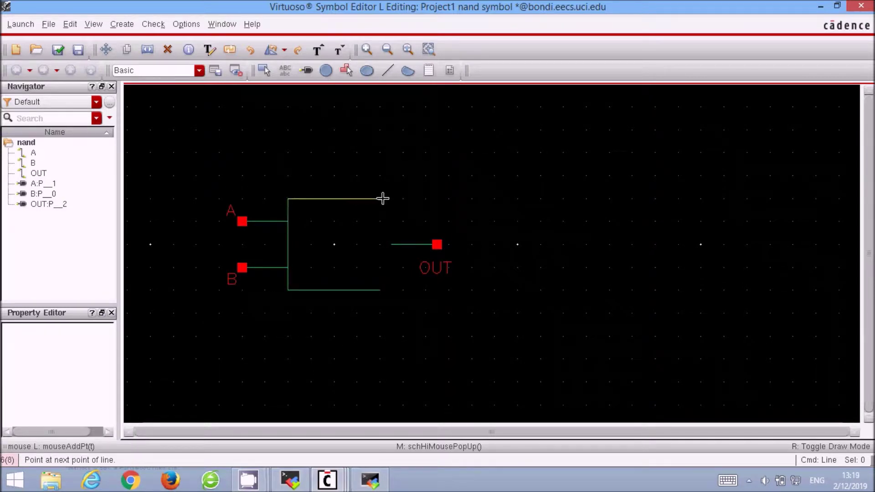
{"action": "double_click", "coordinate": [381, 199]}
{"action": "key", "text": "Escape"}
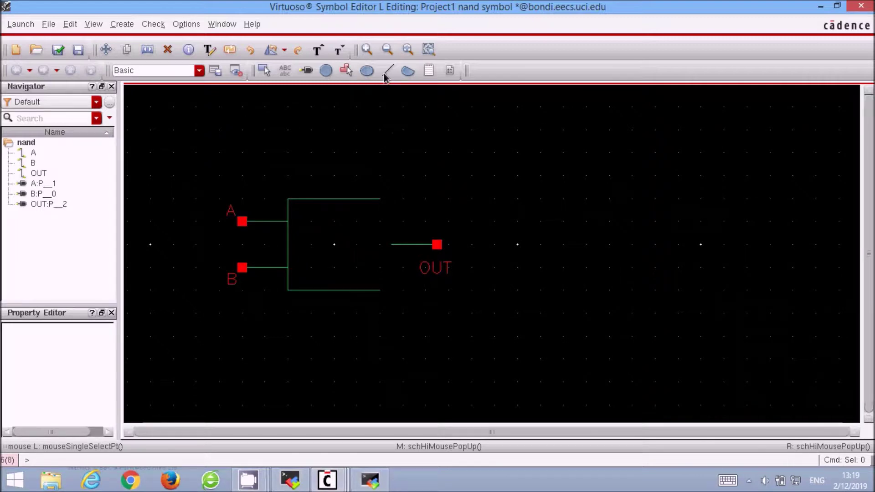
Draw an arc joining the open ends of the top and bottom edges, bulging toward the output pin
{"action": "left_click", "coordinate": [408, 71]}
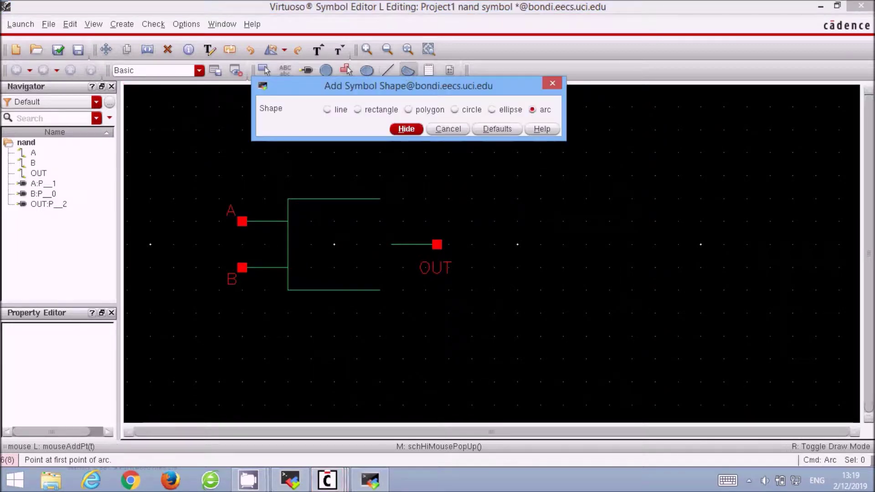
{"action": "left_click", "coordinate": [406, 129]}
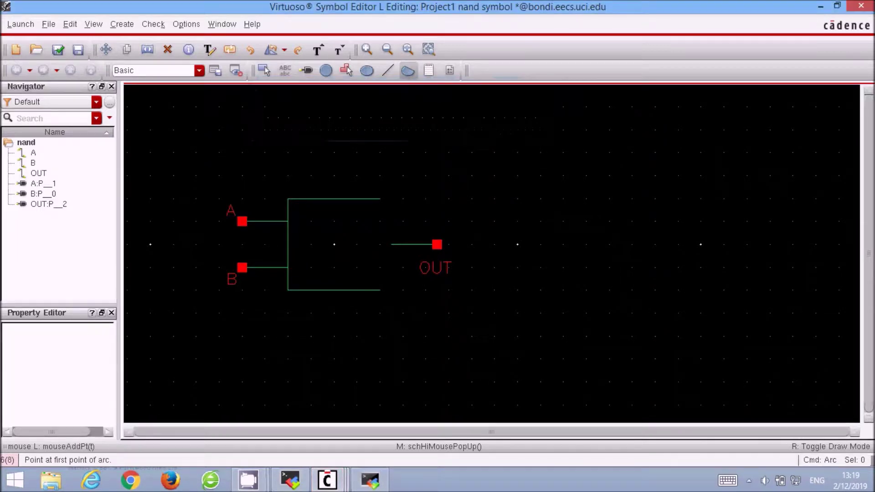
{"action": "left_click", "coordinate": [381, 199]}
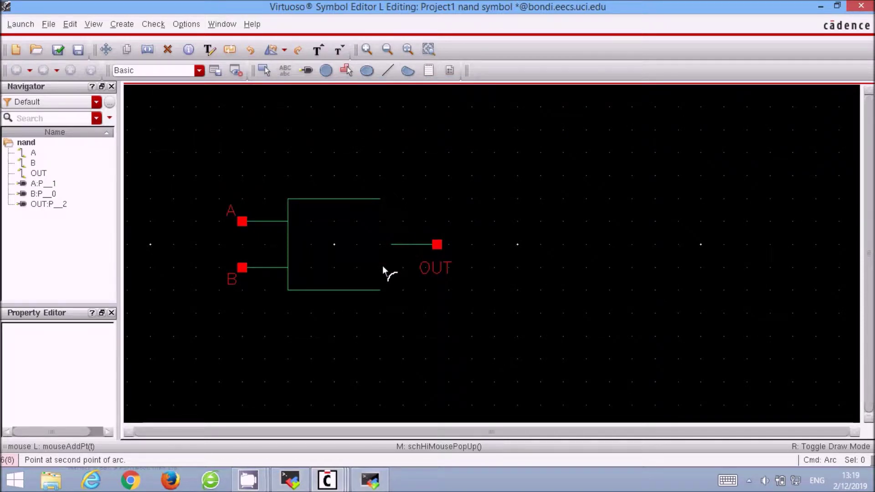
{"action": "left_click", "coordinate": [381, 290]}
{"action": "left_click", "coordinate": [381, 293]}
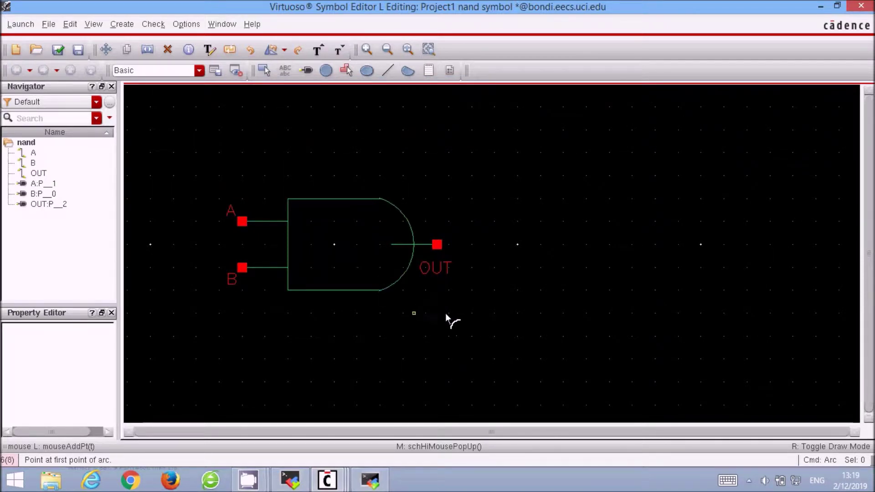
{"action": "key", "text": "Escape"}
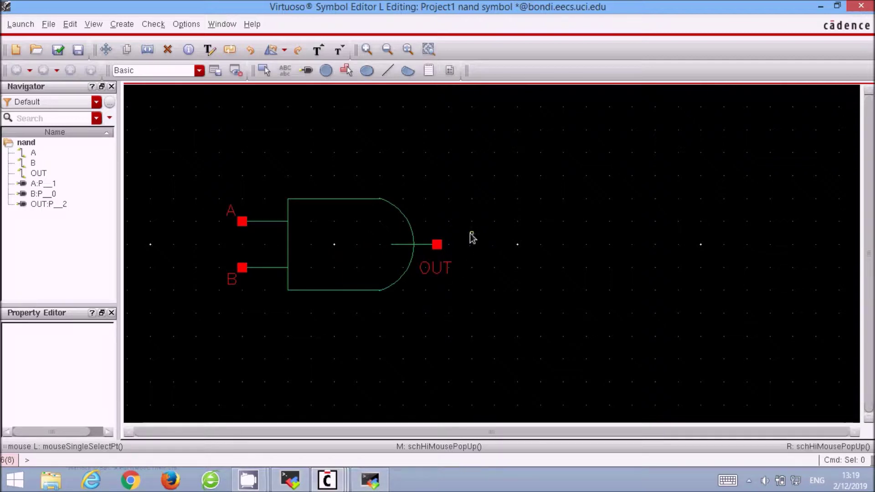
Move the OUT pin with its line and label horizontally away from the arc, leaving a gap for the inversion bubble
{"action": "left_click_drag", "start_coordinate": [424, 265], "coordinate": [391, 279]}
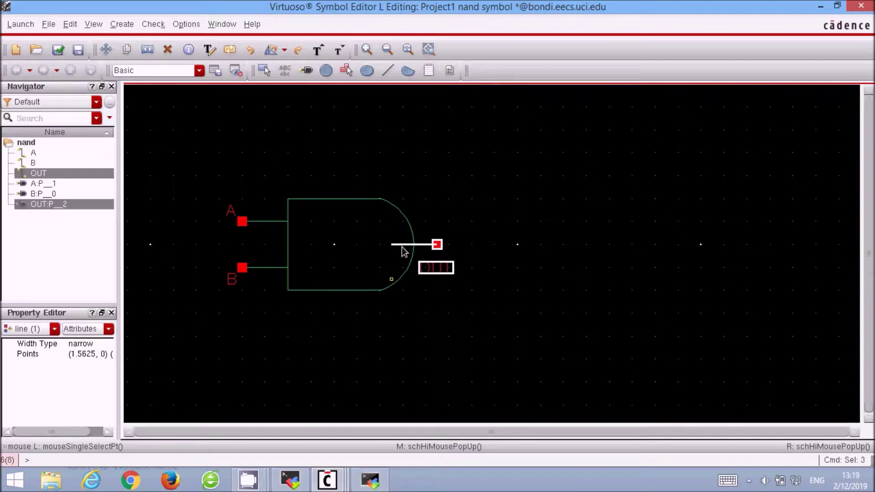
{"action": "left_click_drag", "start_coordinate": [406, 244], "coordinate": [452, 244]}
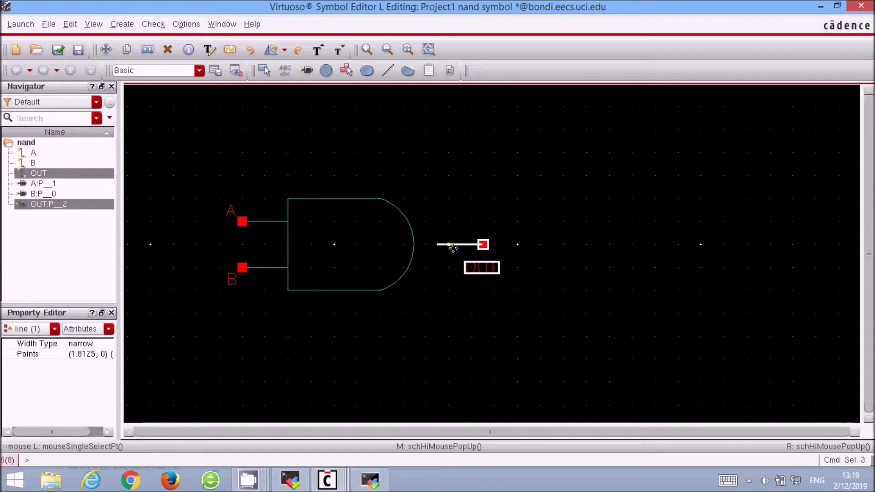
{"action": "left_click", "coordinate": [460, 313]}
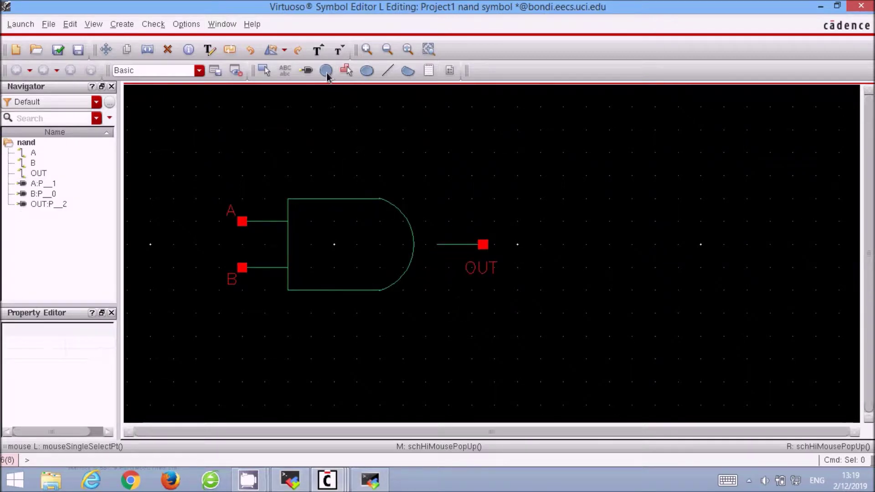
Draw an outline circle filling the gap between the arc and the output line, and check and save the symbol
{"action": "left_click", "coordinate": [326, 71]}
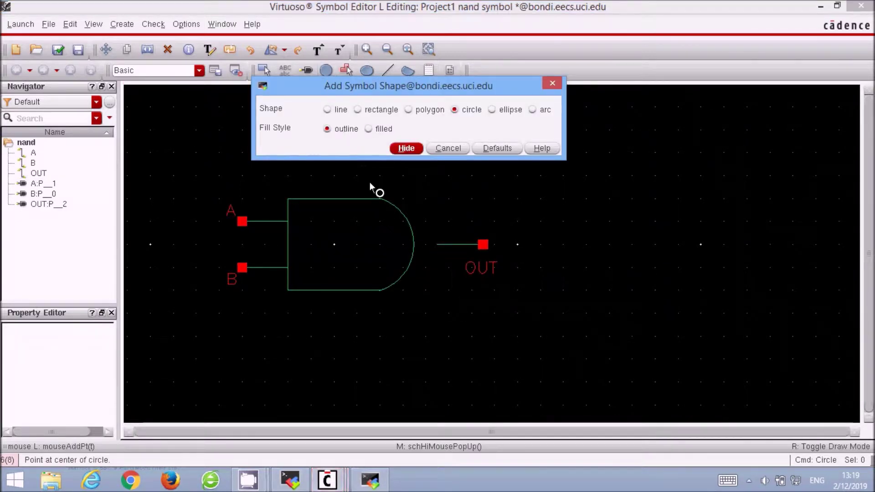
{"action": "left_click", "coordinate": [425, 245]}
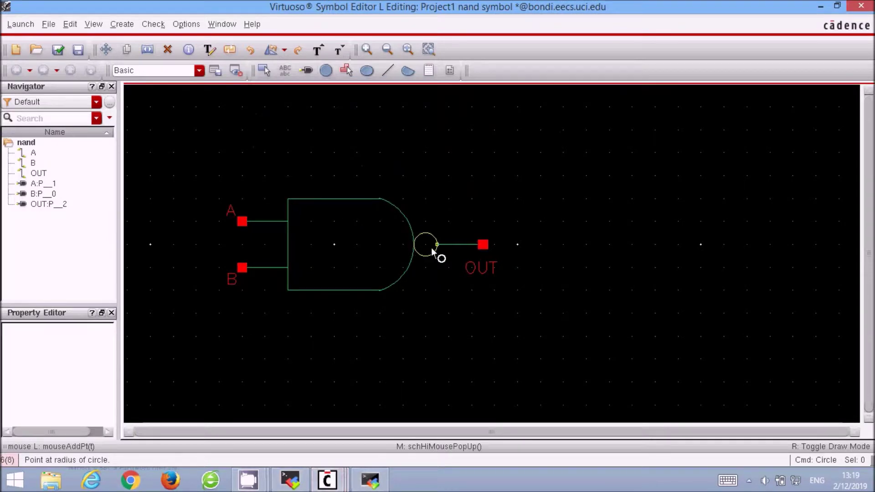
{"action": "left_click", "coordinate": [431, 250]}
{"action": "key", "text": "Escape"}
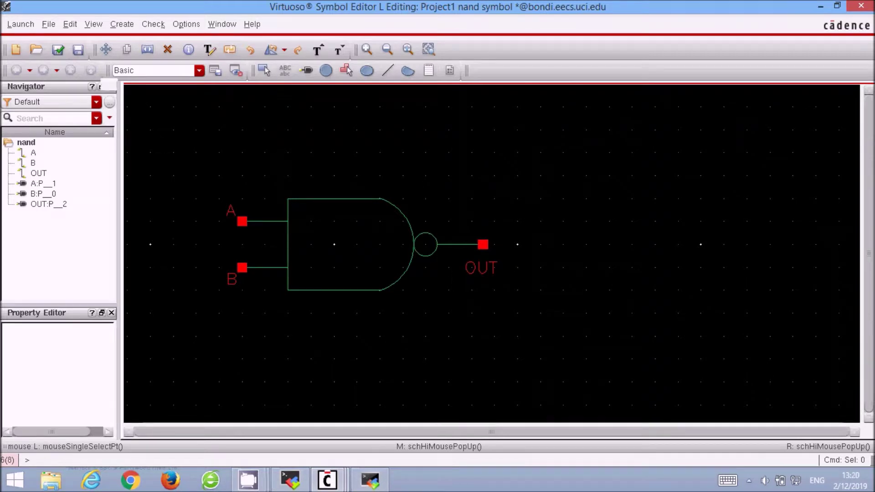
{"action": "left_click", "coordinate": [59, 49]}
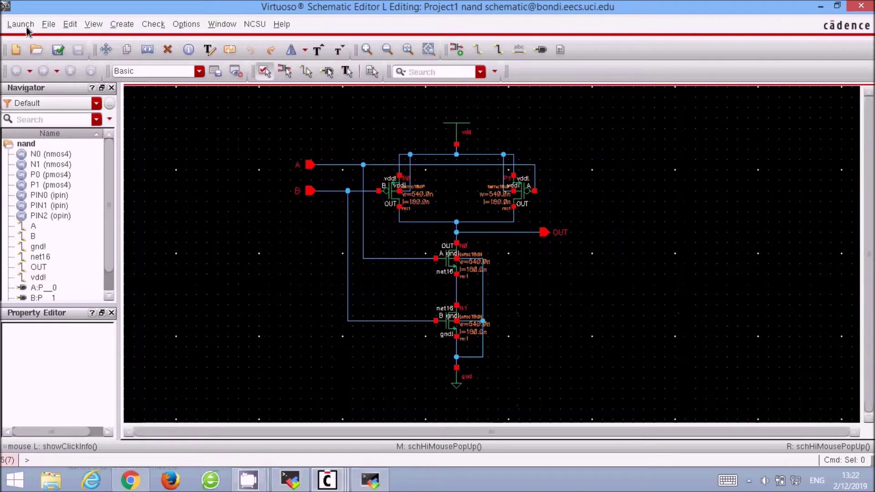
From the nand schematic, create a layout view of the nand cell in the Project1 library for Layout GXL
{"action": "left_click", "coordinate": [20, 24]}
{"action": "left_click", "coordinate": [61, 90]}
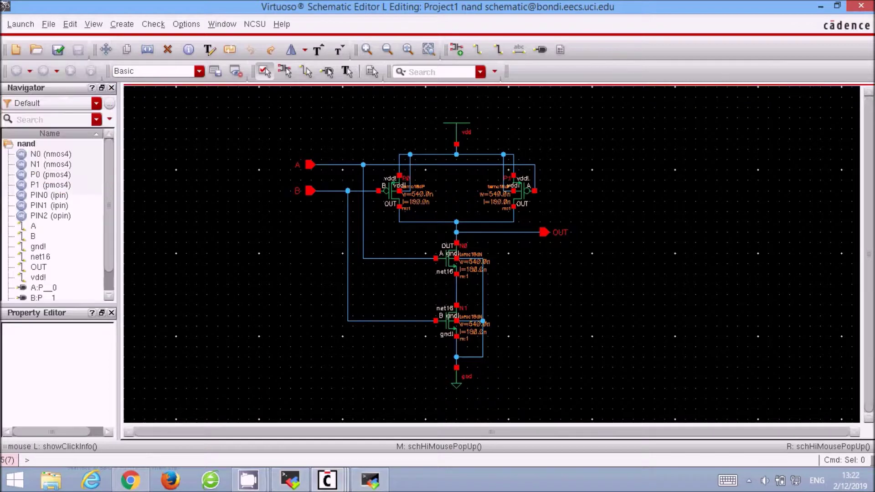
{"action": "key", "text": "Return"}
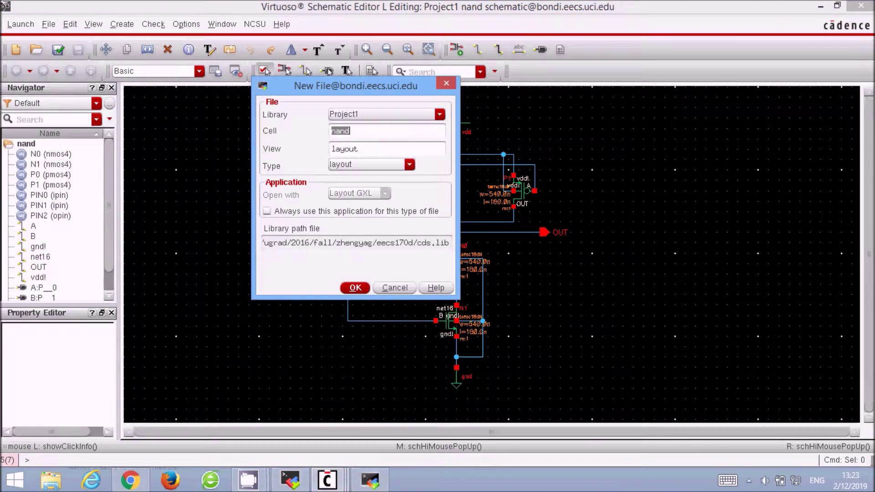
{"action": "key", "text": "Return"}
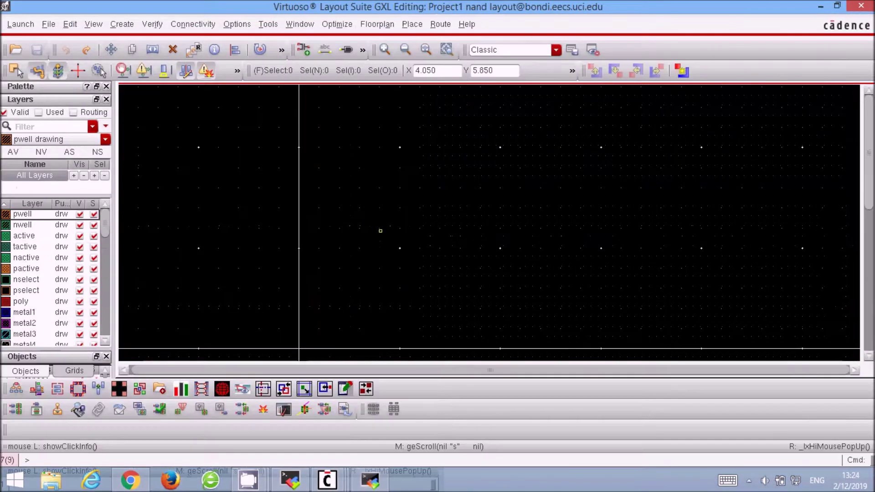
Confirm the layout's display options and place two pmos layout instances from NCSU_TechLib_tsmc02d side by side above the horizontal axis
{"action": "key", "text": "e"}
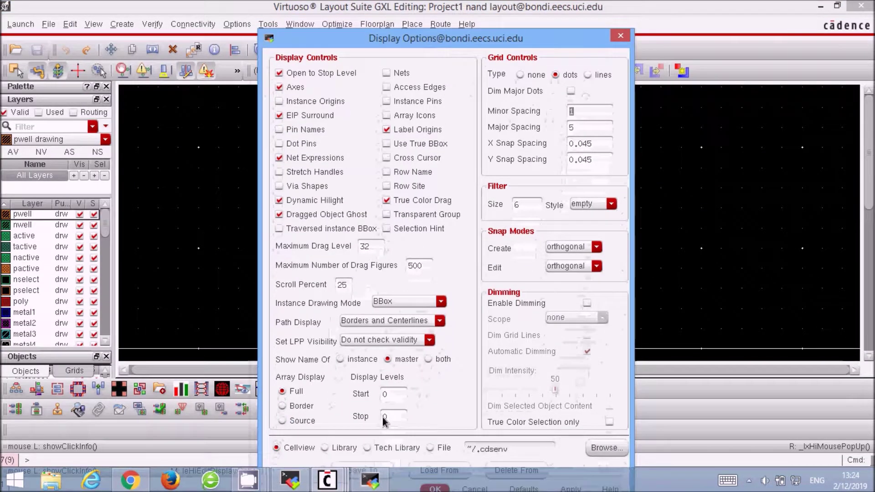
{"action": "key", "text": "Return"}
{"action": "key", "text": "i"}
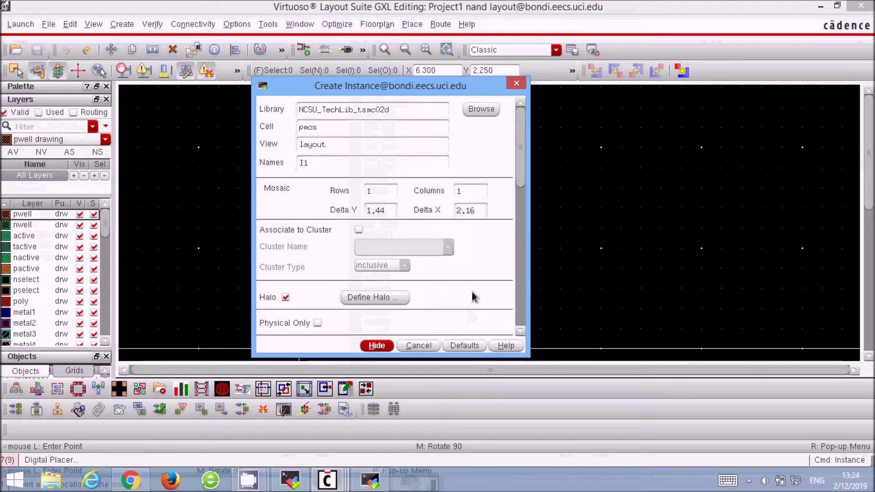
{"action": "key", "text": "Return"}
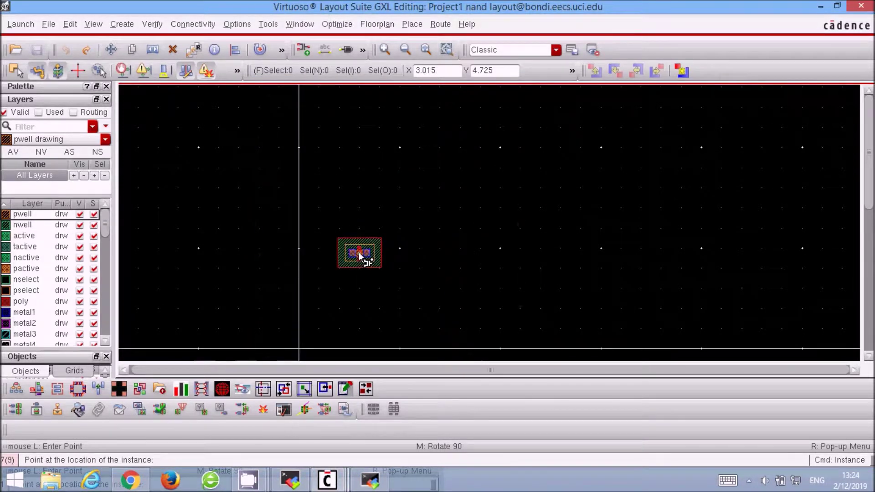
{"action": "left_click", "coordinate": [359, 253]}
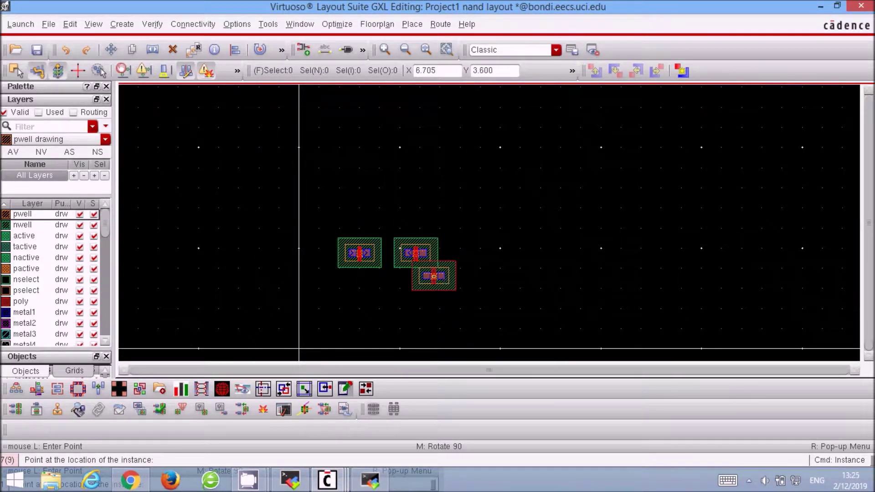
{"action": "key", "text": "Escape"}
Place one nmos layout instance from NCSU_TechLib_tsmc02d below the two pmos transistors
{"action": "key", "text": "i"}
{"action": "left_click", "coordinate": [303, 127]}
{"action": "key", "text": "BackSpace"}
{"action": "type", "text": "nmos"}
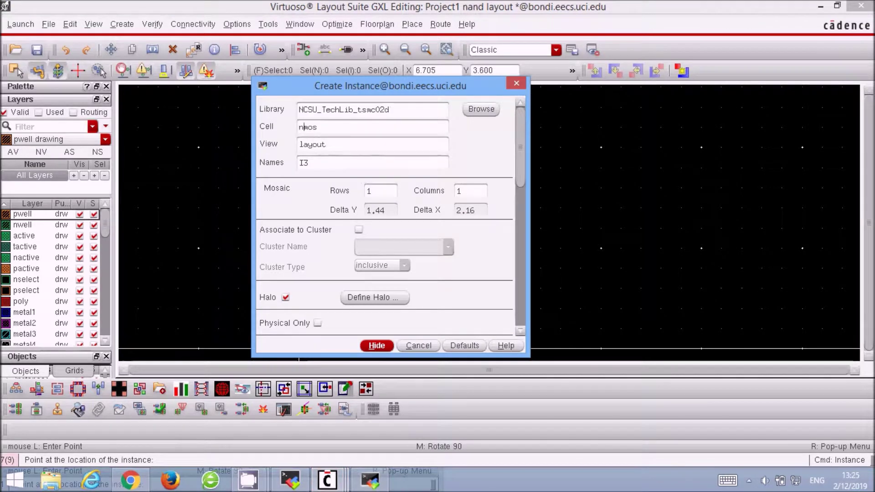
{"action": "key", "text": "Return"}
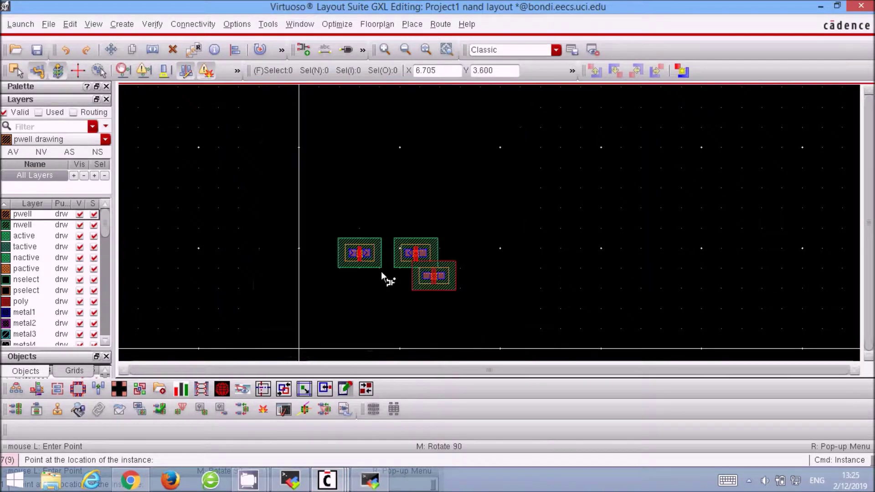
{"action": "left_click", "coordinate": [377, 303]}
{"action": "key", "text": "Escape"}
Set the nmos instance's number of fingers to 2, with a width of 540.0n and a length of 180.0n
{"action": "right_click_drag", "start_coordinate": [334, 232], "coordinate": [458, 320]}
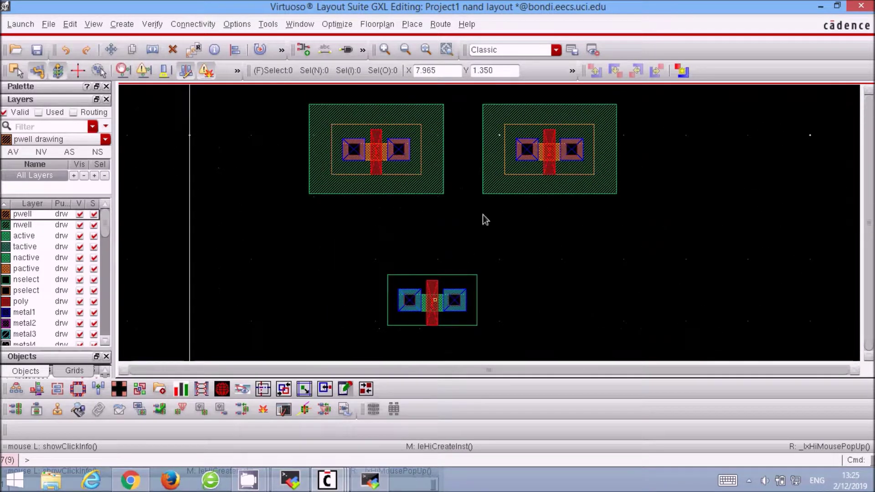
{"action": "left_click", "coordinate": [465, 289]}
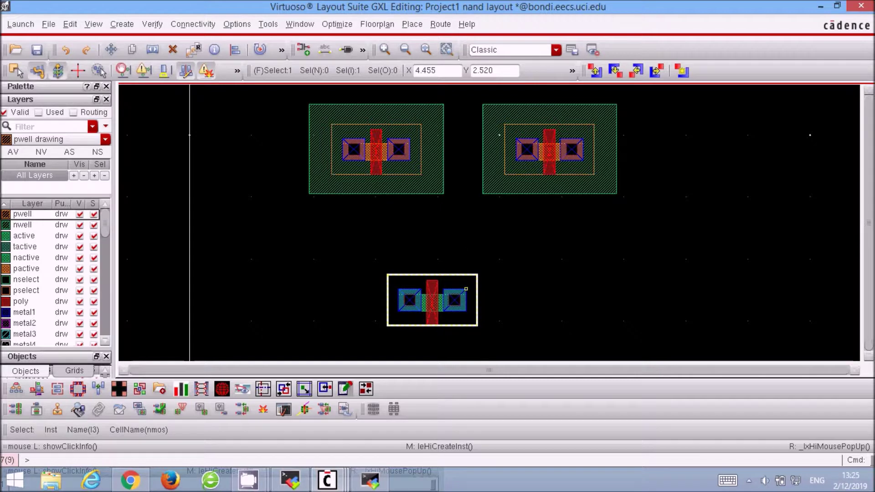
{"action": "key", "text": "q"}
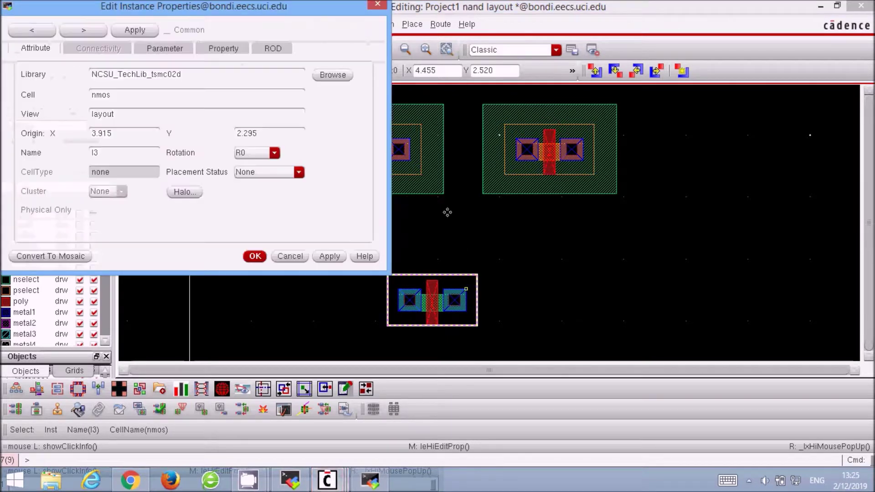
{"action": "left_click", "coordinate": [165, 49]}
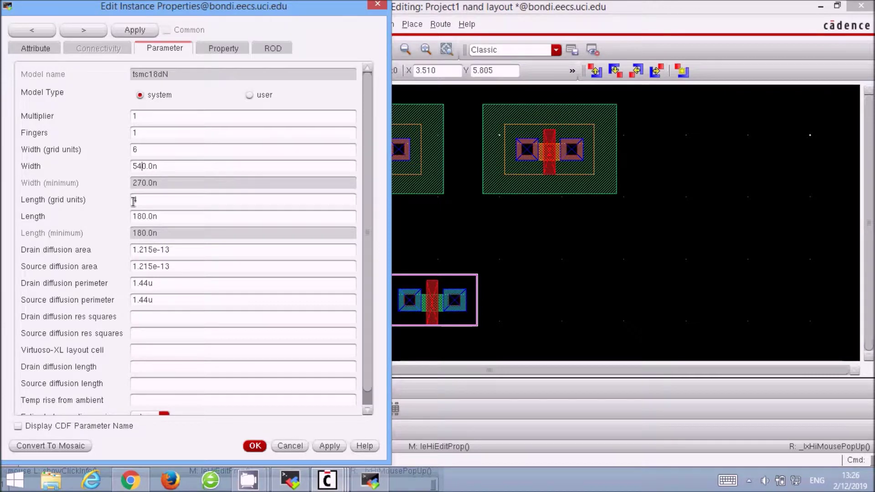
{"action": "left_click", "coordinate": [174, 135]}
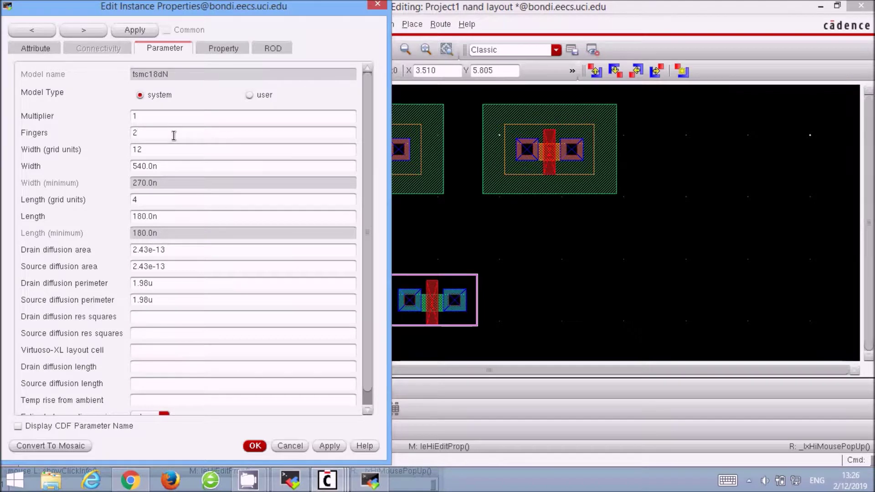
{"action": "key", "text": "Return"}
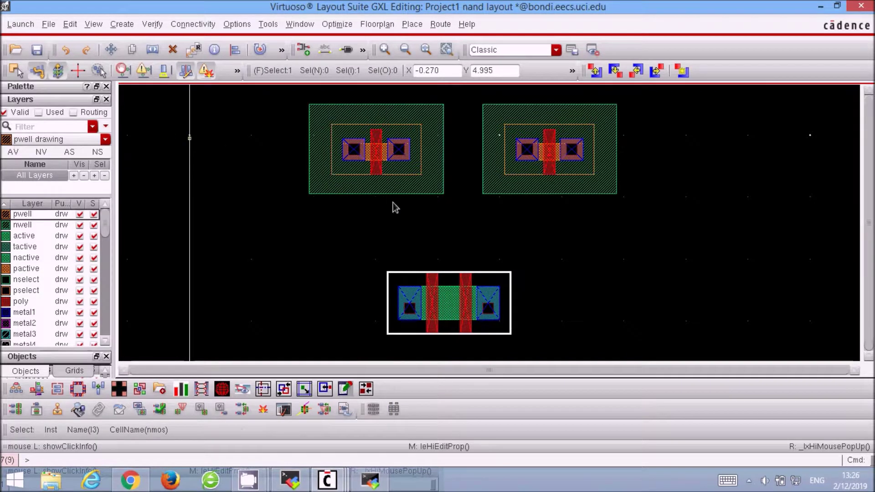
{"action": "left_click", "coordinate": [410, 220]}
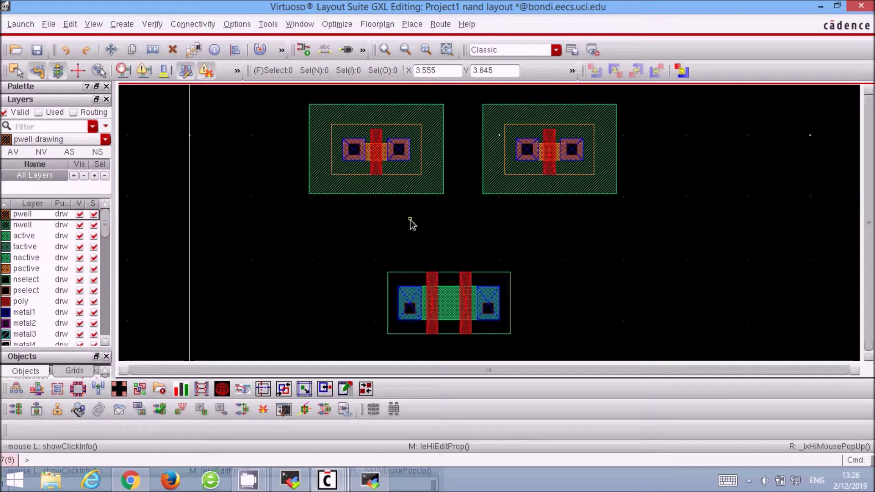
Move the two pmos instances together, overlapping the adjacent contacts so that both transistors share the middle one
{"action": "left_click", "coordinate": [400, 163]}
{"action": "key", "text": "m"}
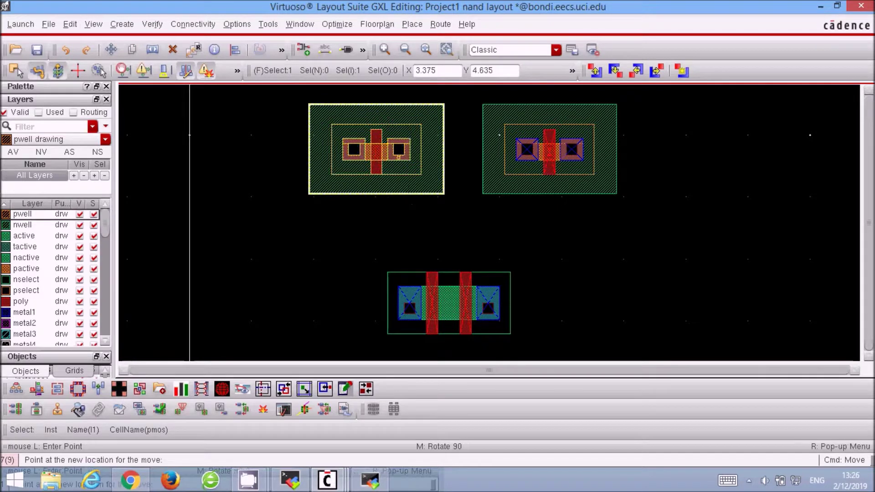
{"action": "middle_click", "coordinate": [431, 192]}
{"action": "left_click", "coordinate": [424, 176]}
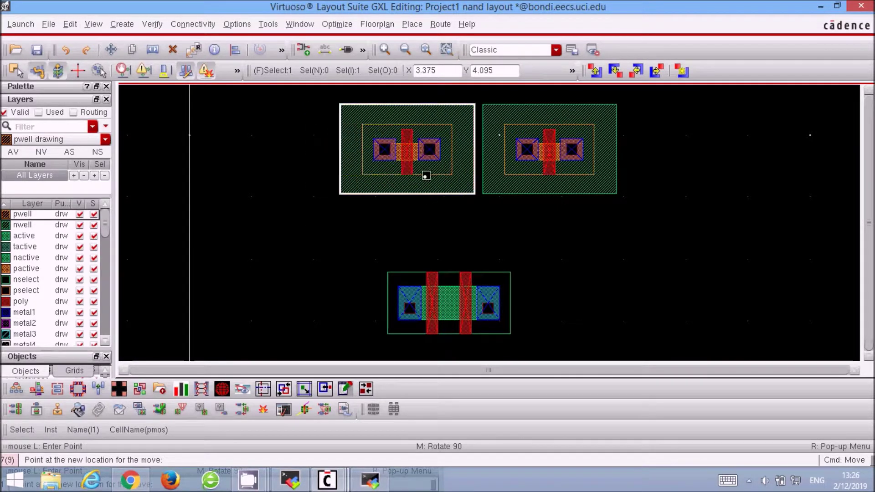
{"action": "left_click", "coordinate": [508, 164]}
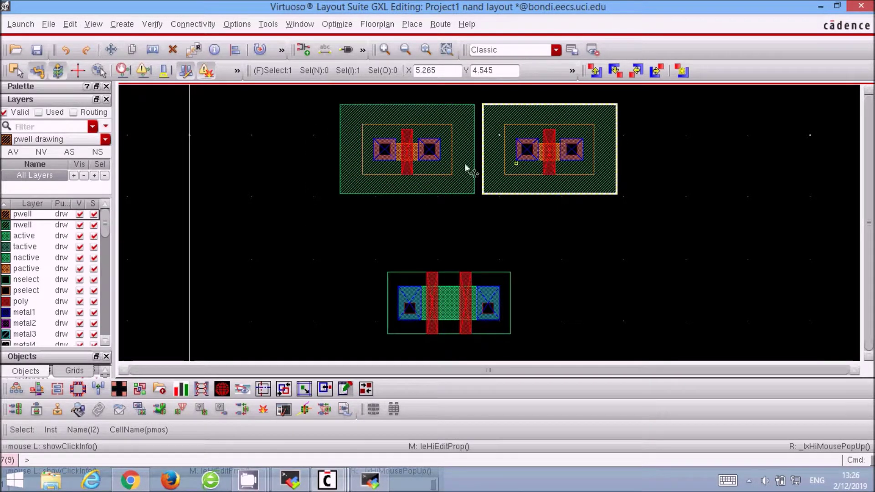
{"action": "key", "text": "m"}
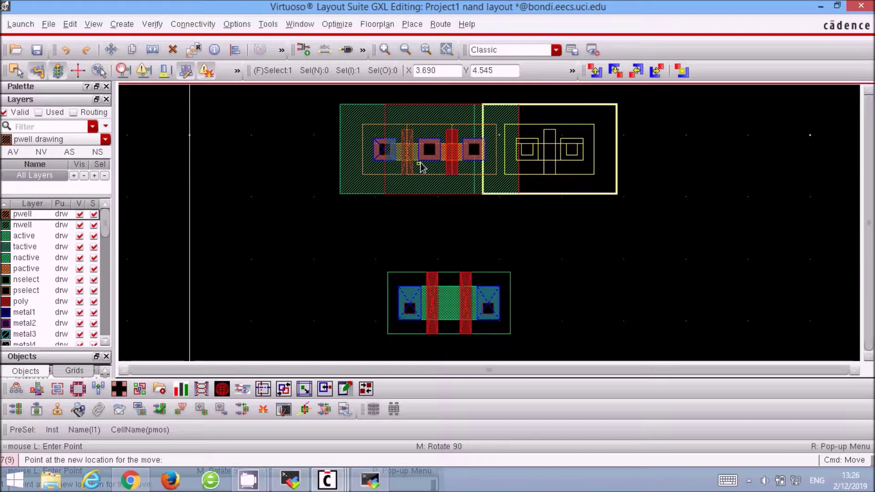
{"action": "left_click", "coordinate": [417, 161]}
{"action": "left_click", "coordinate": [320, 104]}
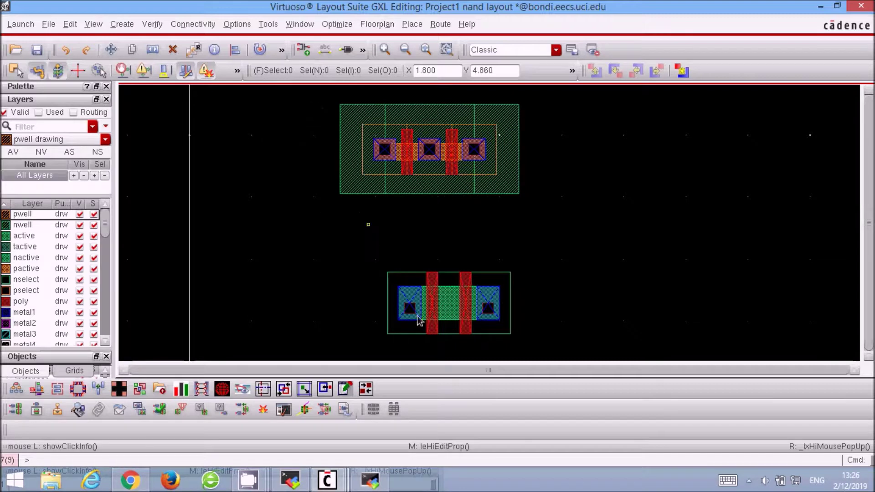
Move the nmos instance closer to the pmos pair and centre it beneath them
{"action": "left_click_drag", "start_coordinate": [426, 305], "coordinate": [409, 255]}
{"action": "left_click", "coordinate": [414, 252]}
Set the width of both pmos instances to 540.0n
{"action": "scroll", "coordinate": [469, 234], "scroll_direction": "up", "scroll_amount": 2}
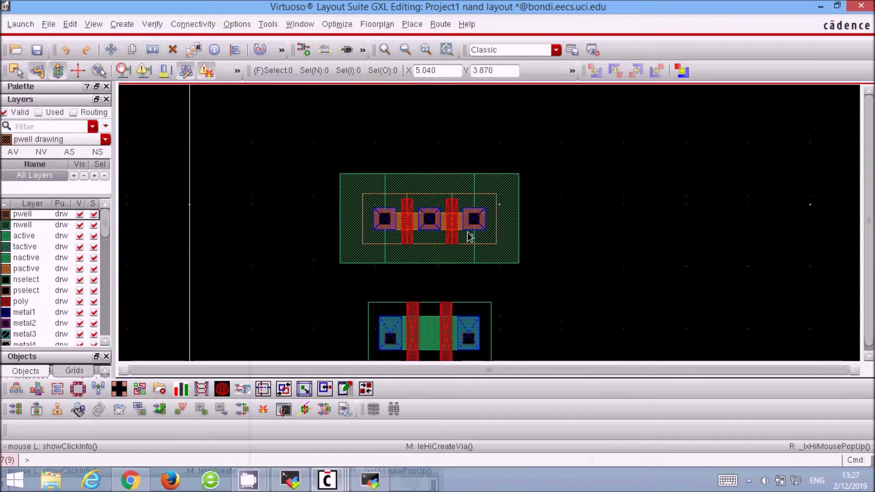
{"action": "key", "text": "q"}
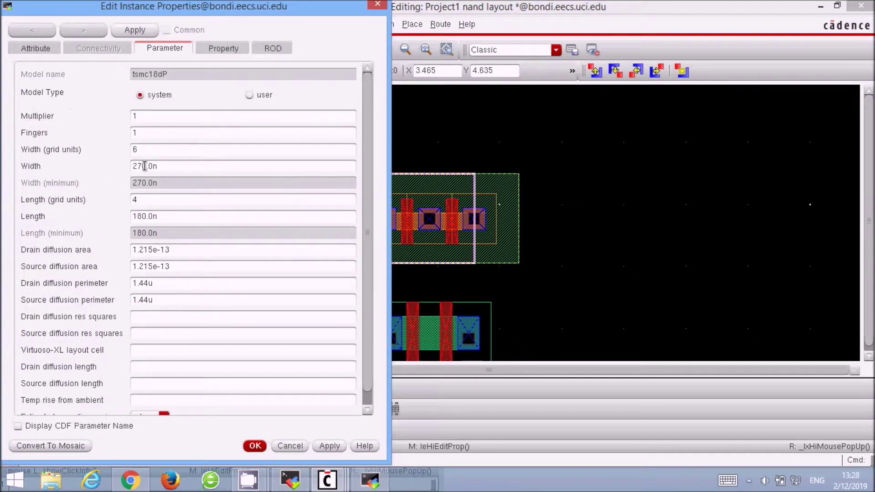
{"action": "key", "text": "Return"}
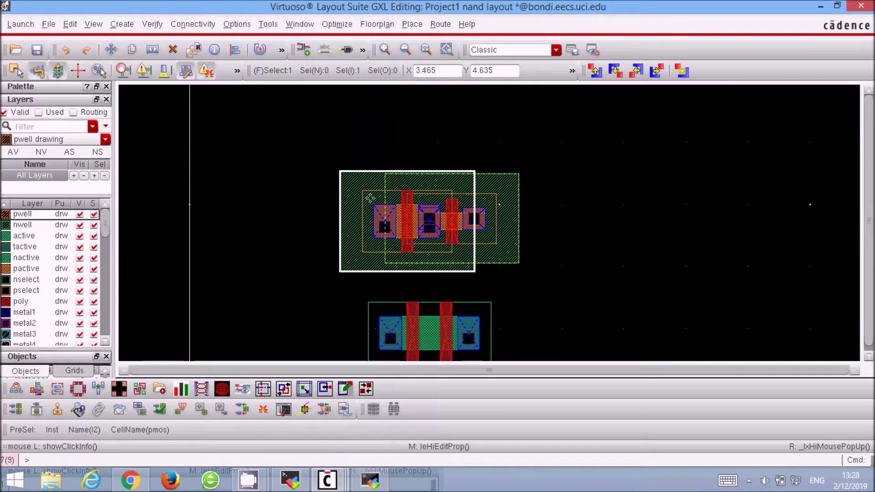
{"action": "left_click", "coordinate": [507, 214]}
{"action": "key", "text": "q"}
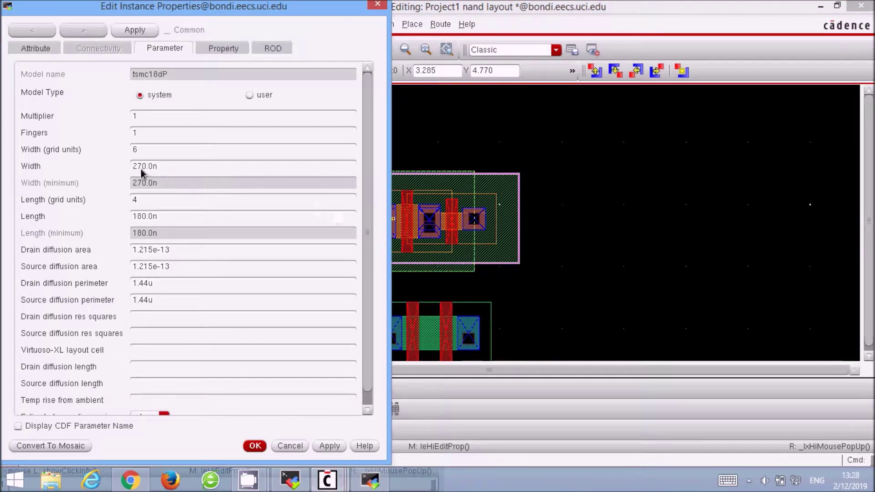
{"action": "left_click", "coordinate": [141, 166]}
{"action": "key", "text": "BackSpace"}
{"action": "type", "text": "54"}
{"action": "key", "text": "Return"}
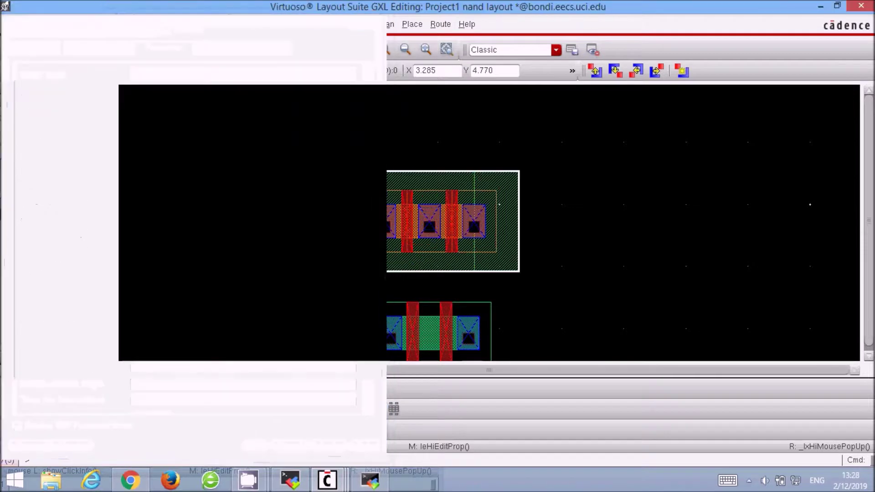
{"action": "left_click", "coordinate": [565, 176]}
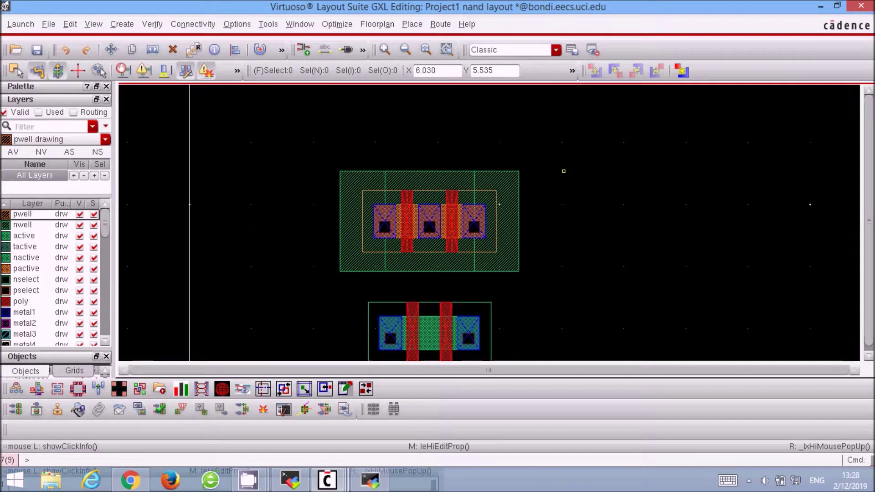
Move the nmos instance slightly down, away from the pmos pair
{"action": "scroll", "coordinate": [528, 203], "scroll_direction": "down", "scroll_amount": 1}
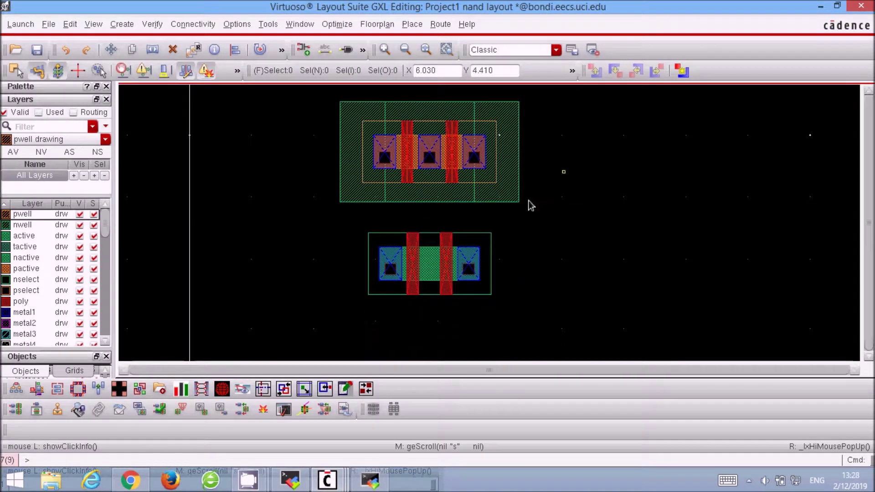
{"action": "left_click", "coordinate": [447, 246]}
{"action": "key", "text": "m"}
{"action": "key", "text": "Escape"}
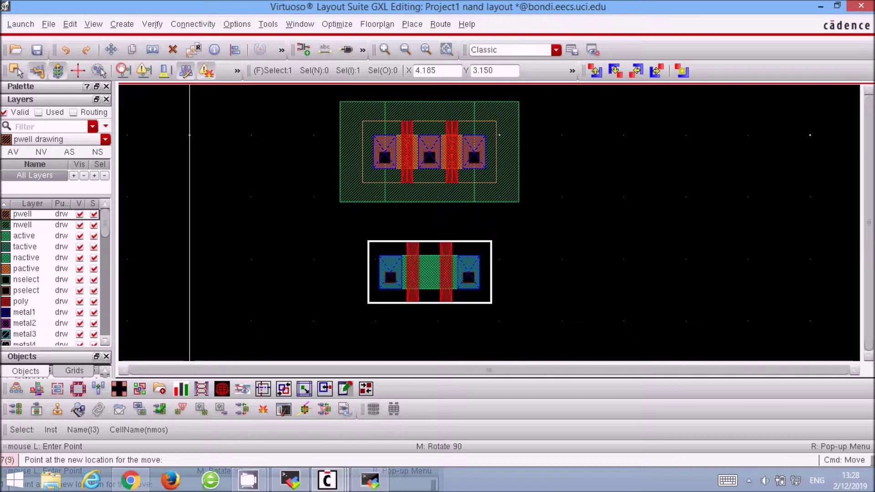
Place a single M1_N via directly above the leftmost contact of the pmos pair
{"action": "scroll", "coordinate": [447, 255], "scroll_direction": "up", "scroll_amount": 1}
{"action": "left_click", "coordinate": [154, 26]}
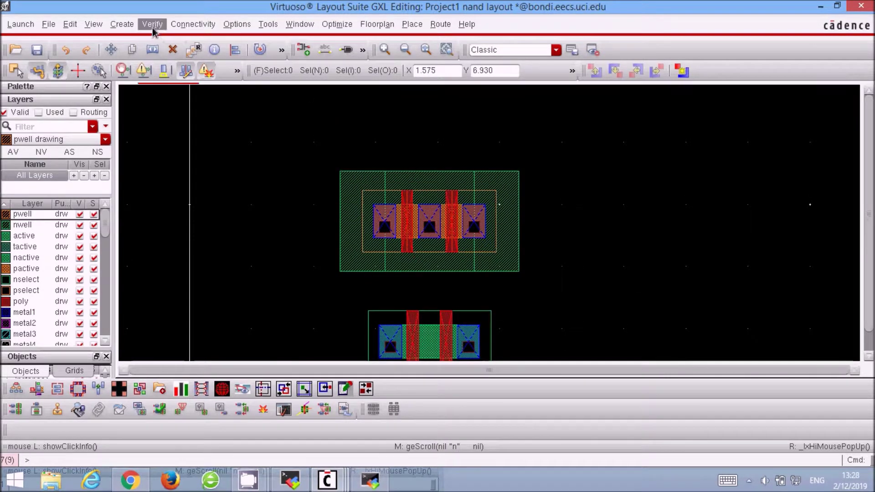
{"action": "left_click", "coordinate": [126, 35]}
{"action": "left_click", "coordinate": [121, 24]}
{"action": "left_click", "coordinate": [146, 112]}
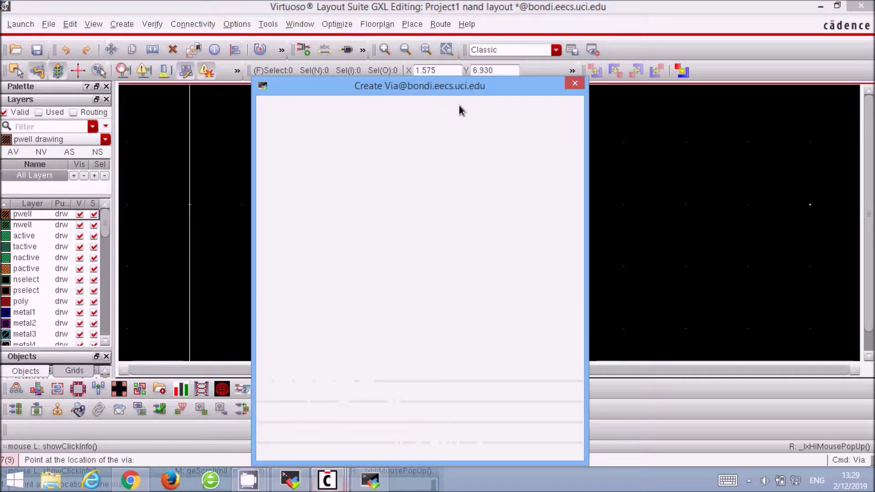
{"action": "left_click", "coordinate": [369, 199]}
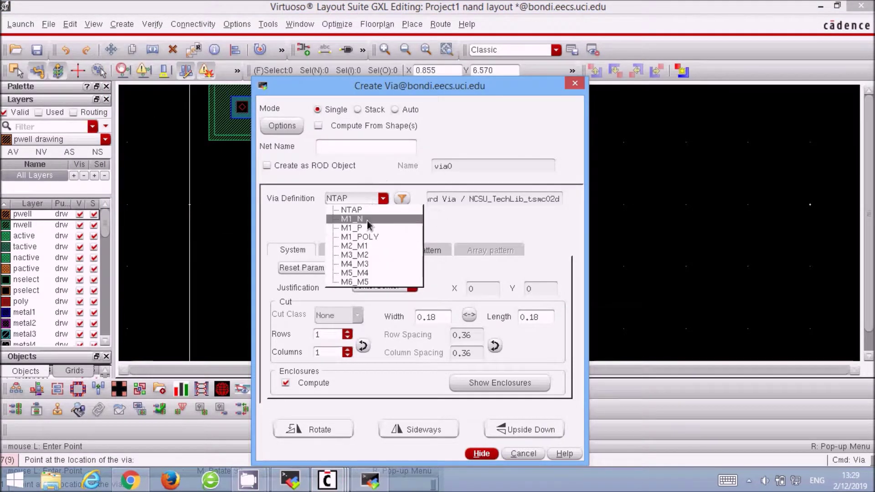
{"action": "left_click", "coordinate": [368, 221]}
{"action": "key", "text": "Return"}
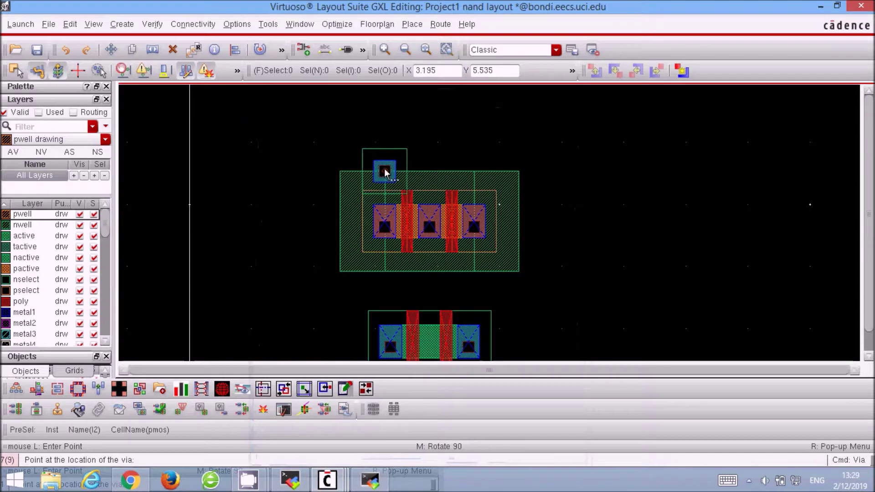
{"action": "left_click", "coordinate": [385, 168]}
Place a single M1_P via directly below the left contact of the nmos
{"action": "scroll", "coordinate": [466, 212], "scroll_direction": "down", "scroll_amount": 1}
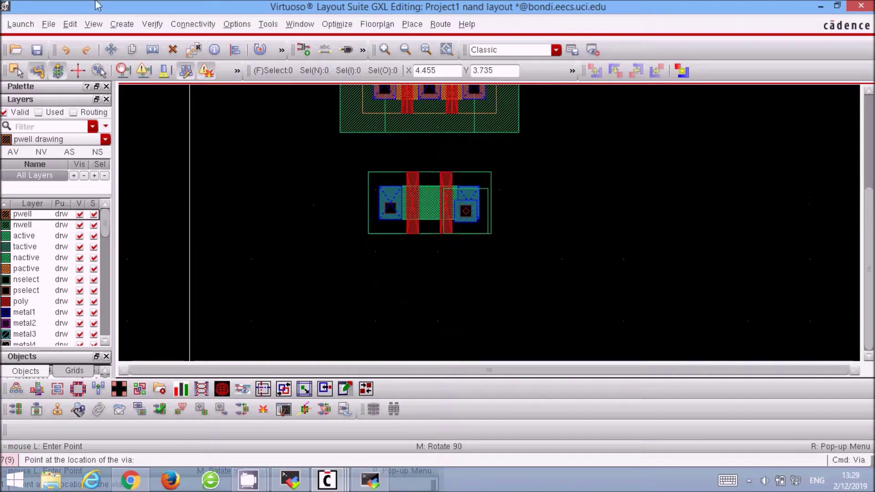
{"action": "left_click", "coordinate": [134, 90]}
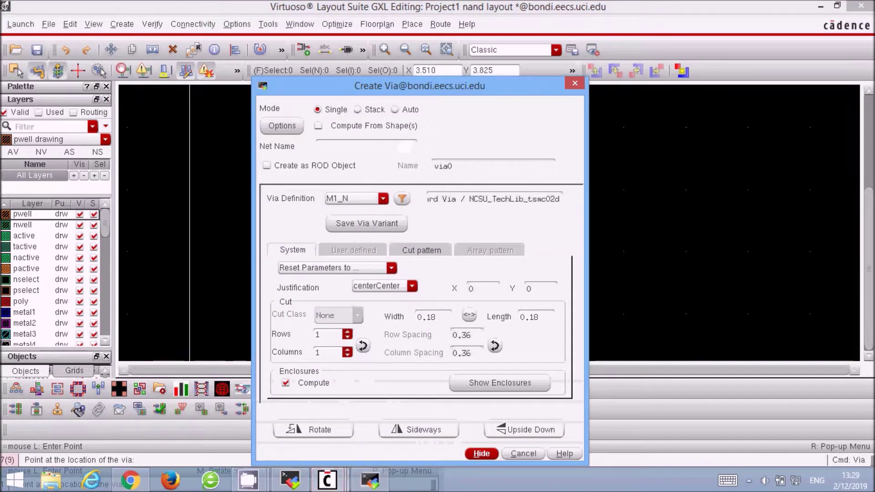
{"action": "left_click", "coordinate": [375, 199]}
{"action": "left_click", "coordinate": [375, 234]}
{"action": "key", "text": "Return"}
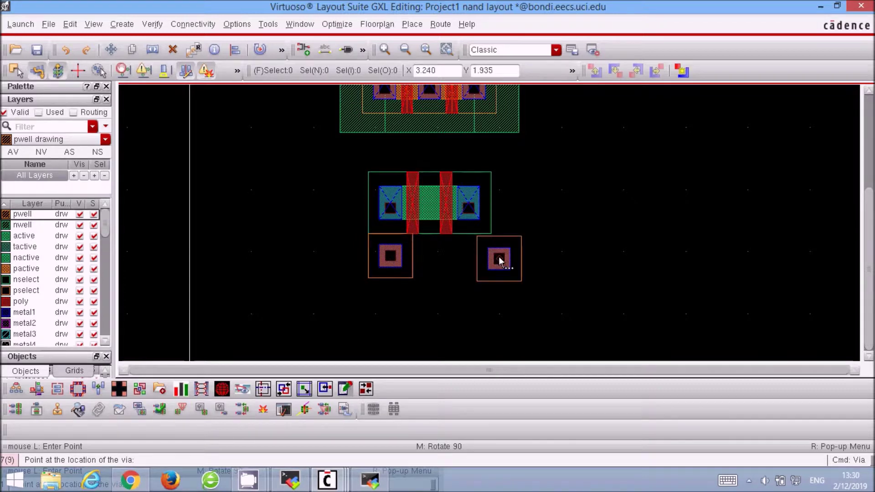
{"action": "key", "text": "Escape"}
Draw an nwell rectangle along the upper edge of the pmos wells, at their full width, enclosing the M1_N via
{"action": "scroll", "coordinate": [499, 257], "scroll_direction": "up", "scroll_amount": 1}
{"action": "left_click", "coordinate": [23, 225]}
{"action": "key", "text": "r"}
{"action": "scroll", "coordinate": [338, 169], "scroll_direction": "up", "scroll_amount": 2}
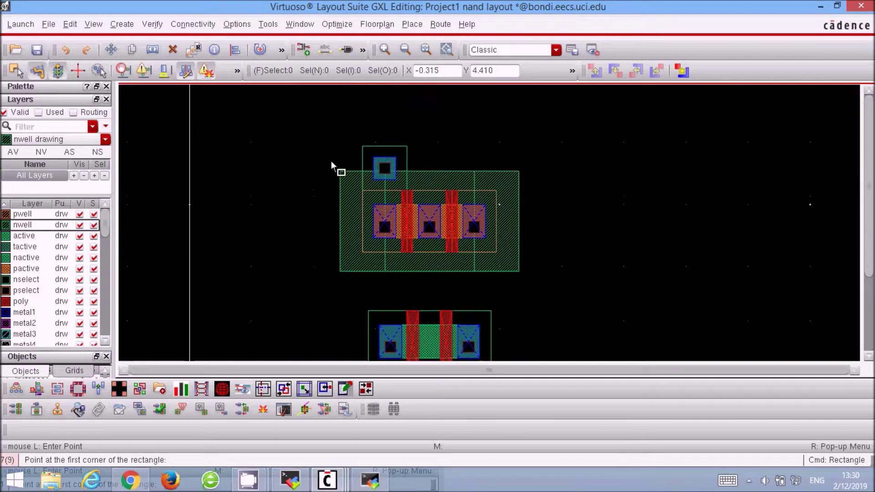
{"action": "left_click", "coordinate": [340, 171]}
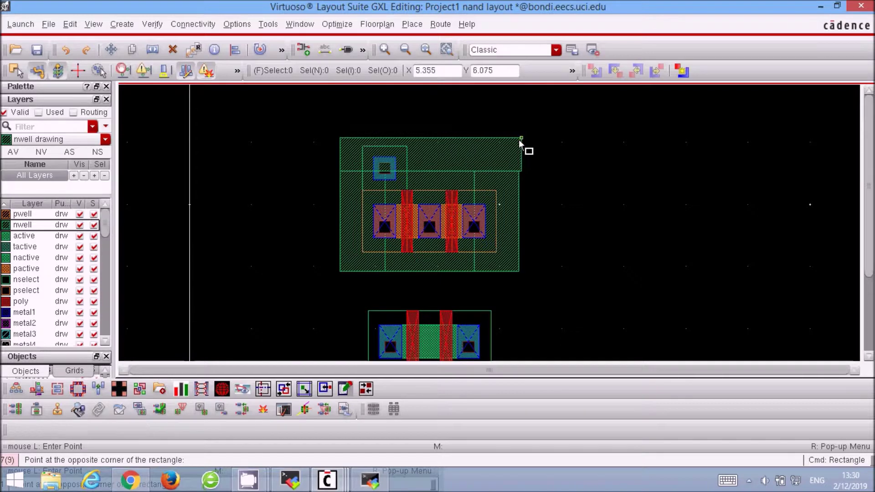
{"action": "key", "text": "Escape"}
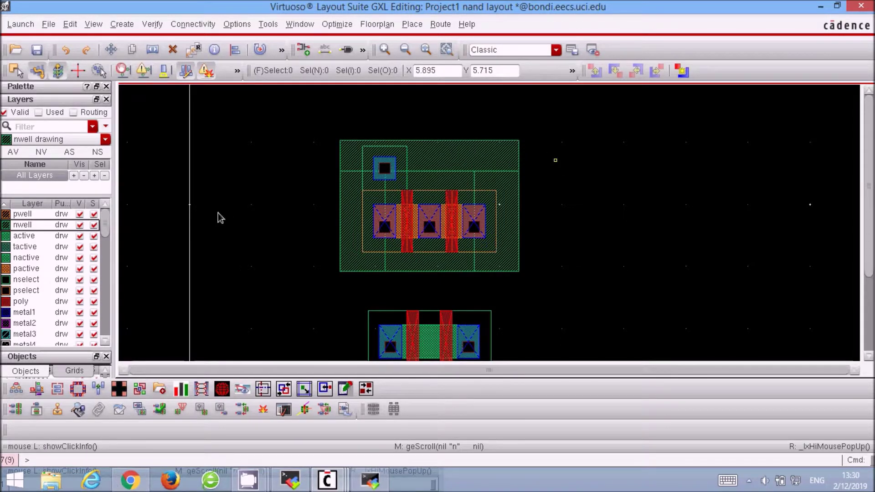
Draw a metal1 rectangle from the leftmost pmos contact up through the M1_N via and beyond the nwell
{"action": "left_click", "coordinate": [27, 312]}
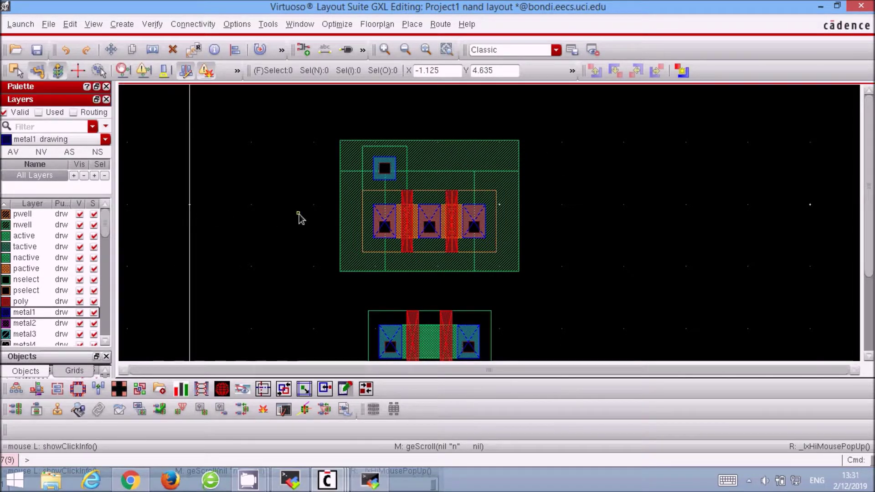
{"action": "key", "text": "r"}
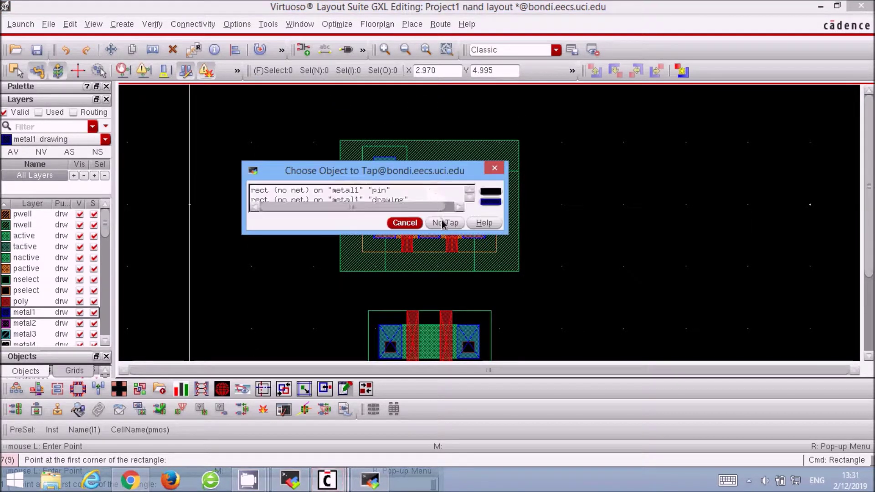
{"action": "left_click", "coordinate": [444, 223]}
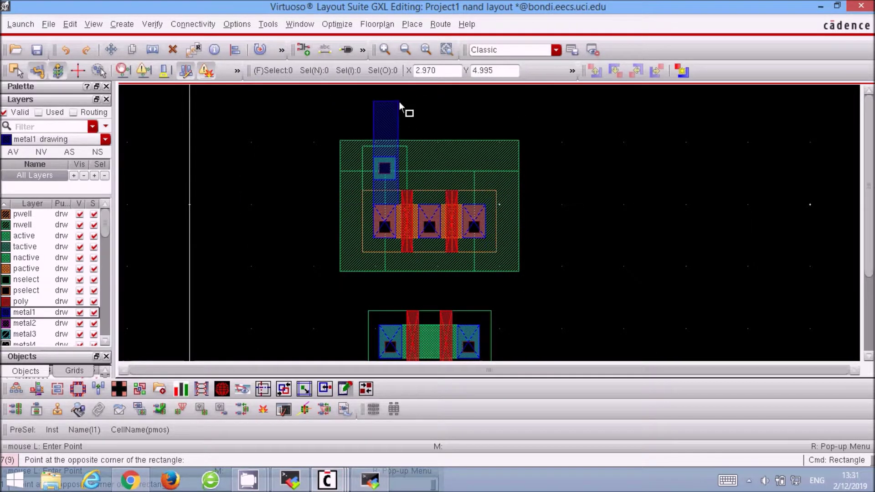
{"action": "left_click", "coordinate": [396, 99]}
Draw a metal1 rectangle from the left nmos contact down through the M1_P via and past its lower edge
{"action": "scroll", "coordinate": [444, 211], "scroll_direction": "down", "scroll_amount": 3}
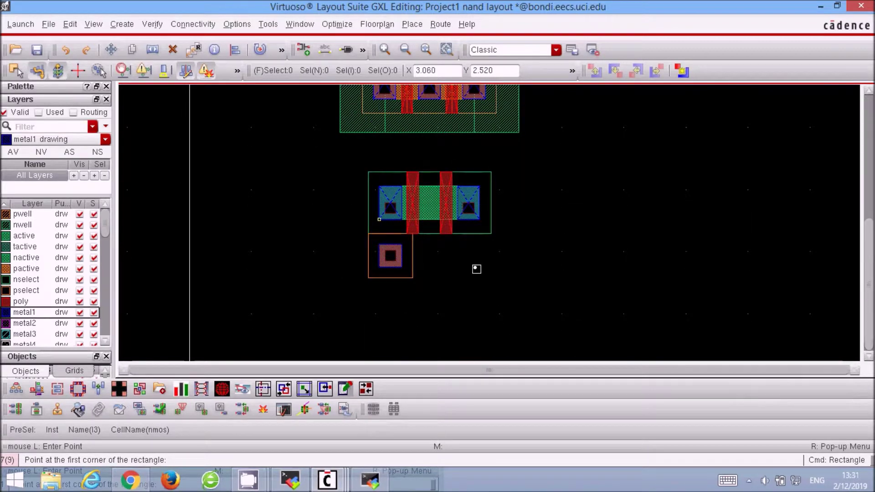
{"action": "left_click", "coordinate": [476, 325]}
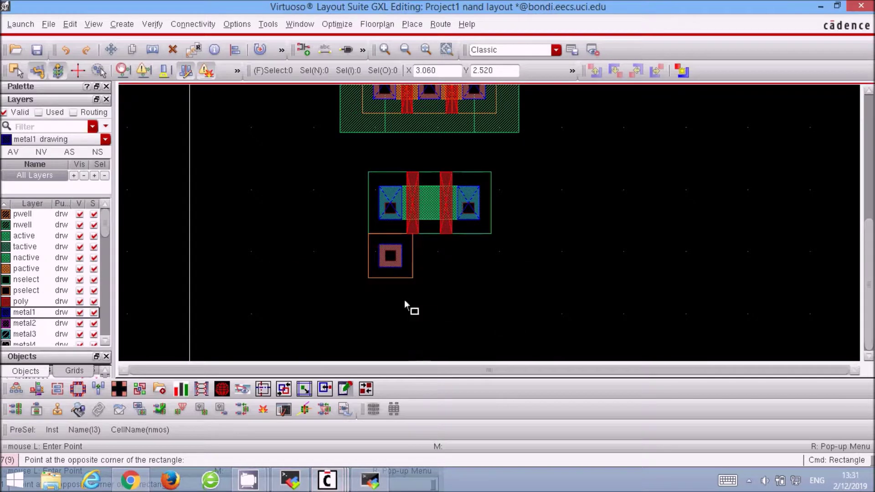
{"action": "left_click", "coordinate": [401, 326]}
{"action": "key", "text": "Escape"}
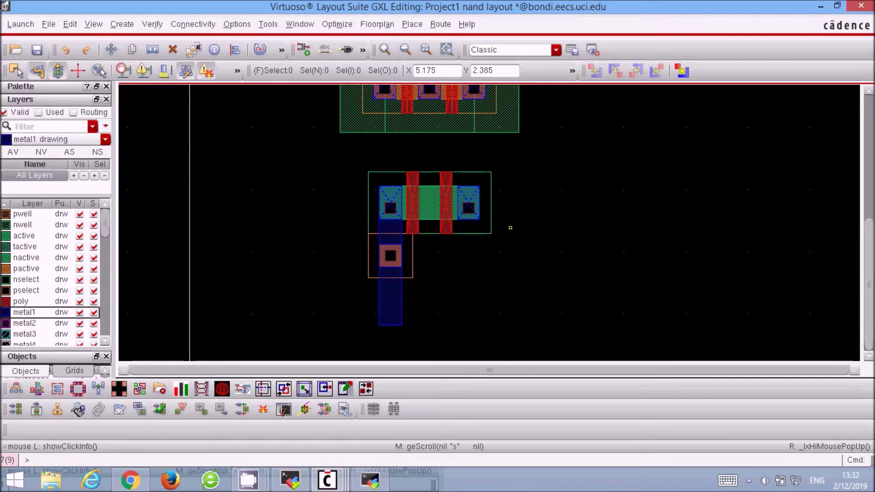
Draw metal1 rectangles from the shared middle pmos contact down to the nmos and across to its right contact
{"action": "scroll", "coordinate": [510, 230], "scroll_direction": "up", "scroll_amount": 1}
{"action": "key", "text": "r"}
{"action": "key", "text": "Return"}
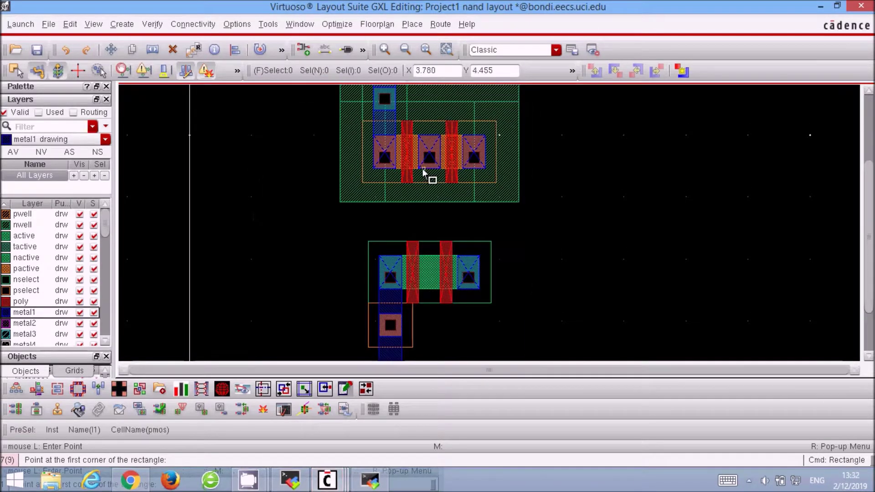
{"action": "left_click", "coordinate": [445, 278]}
{"action": "left_click", "coordinate": [495, 202]}
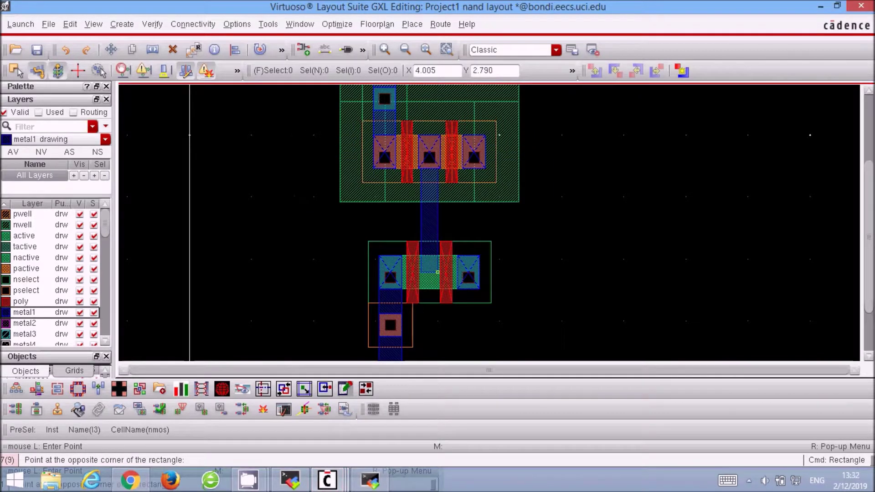
{"action": "left_click", "coordinate": [437, 272]}
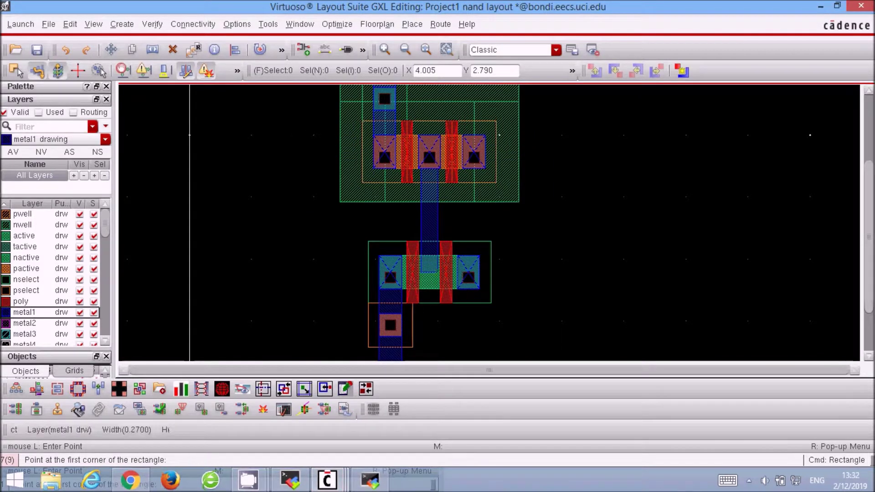
{"action": "left_click", "coordinate": [457, 262]}
{"action": "key", "text": "Escape"}
{"action": "key", "text": "Escape"}
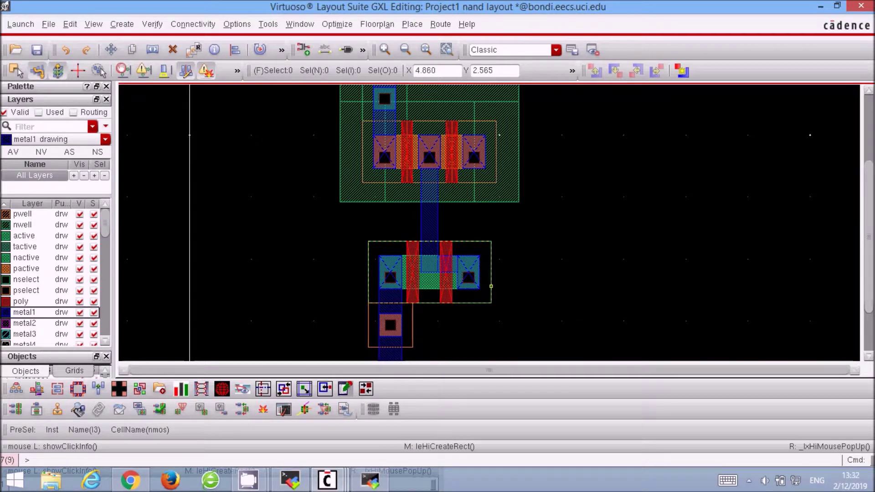
Draw a poly rectangle from the right pmos gate down toward the nmos, about 0.18 wide and 0.72 high
{"action": "key", "text": "r"}
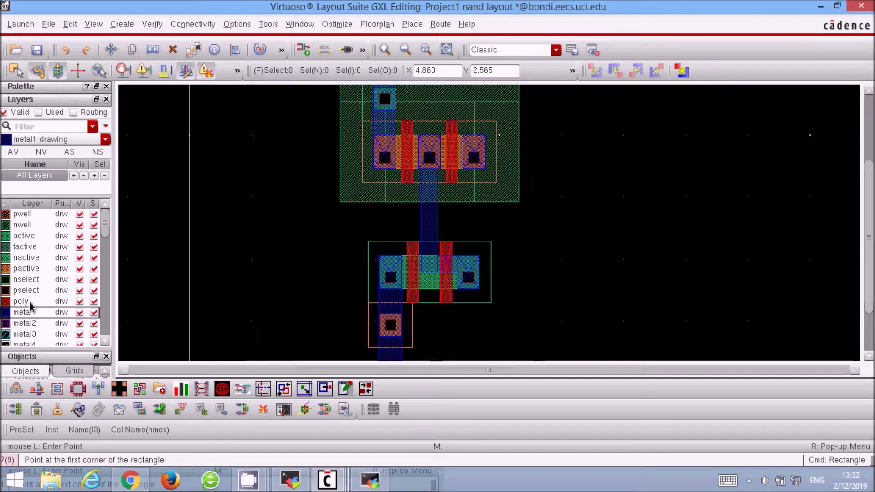
{"action": "left_click", "coordinate": [55, 302]}
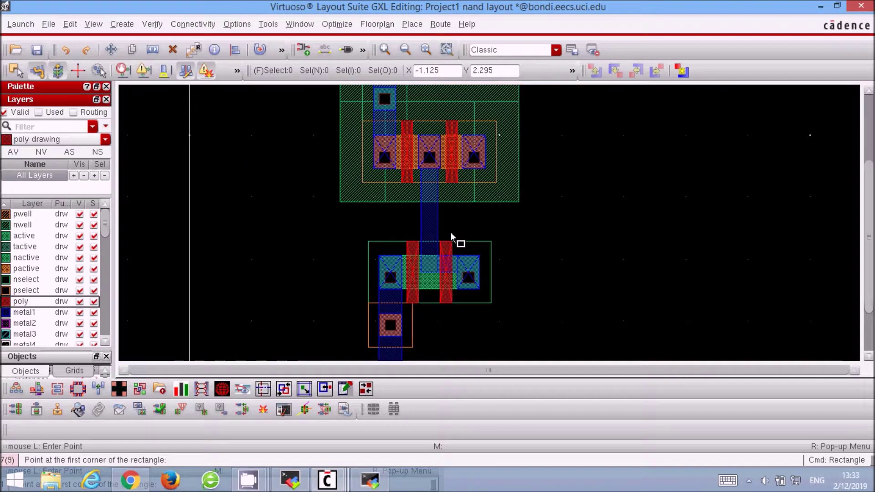
{"action": "scroll", "coordinate": [451, 231], "scroll_direction": "up", "scroll_amount": 1}
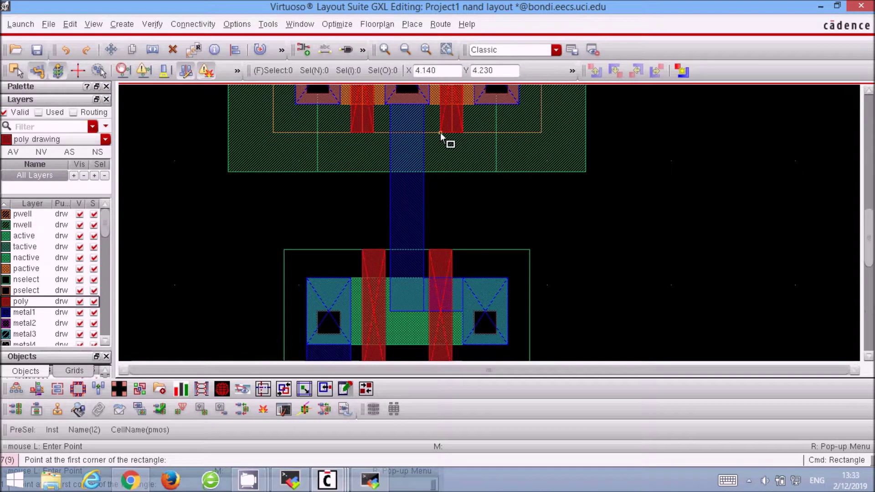
{"action": "left_click", "coordinate": [470, 231]}
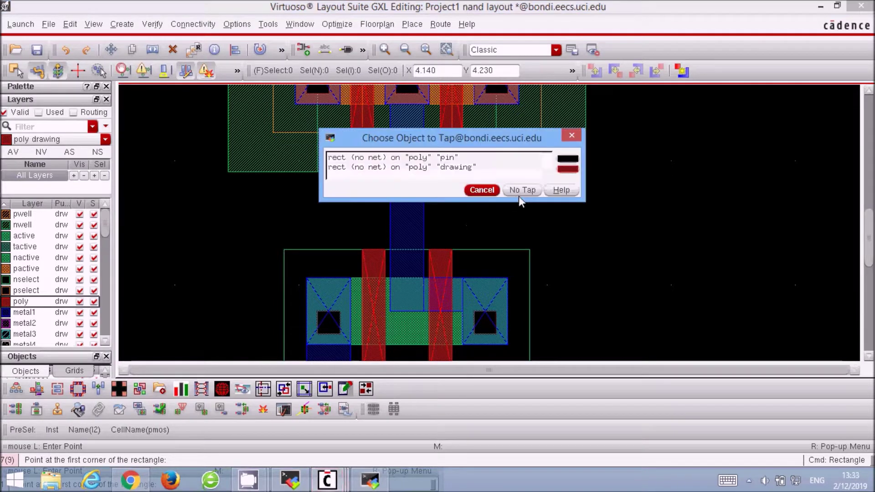
{"action": "left_click", "coordinate": [518, 190]}
{"action": "left_click", "coordinate": [463, 223]}
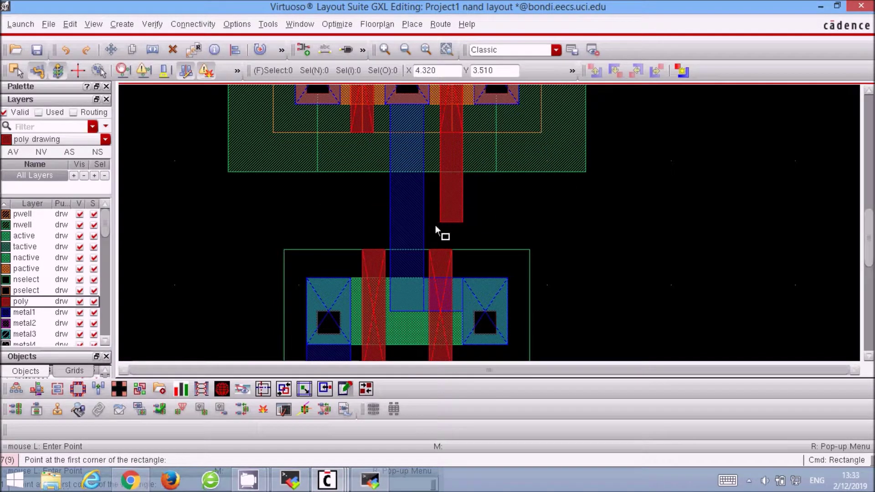
Draw a poly jog about 0.27 wide and 0.18 high below the right poly strip and move it down onto the right nmos gate
{"action": "left_click", "coordinate": [430, 222]}
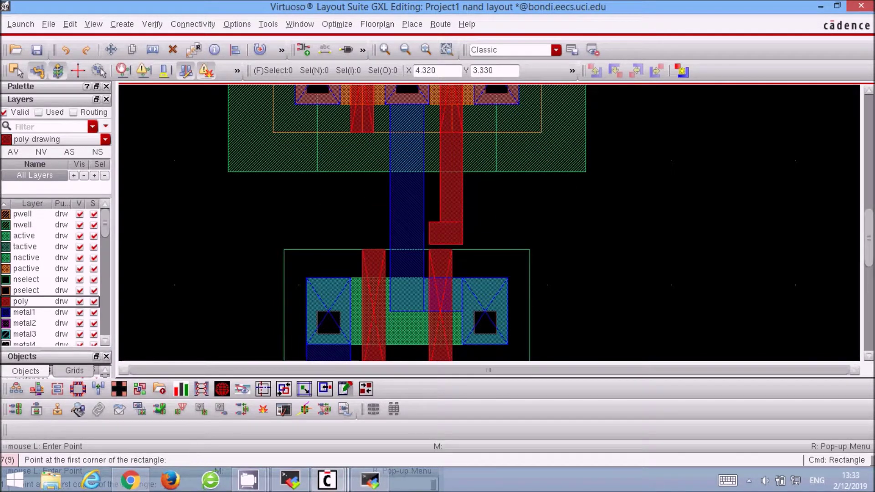
{"action": "key", "text": "Escape"}
{"action": "left_click", "coordinate": [457, 233]}
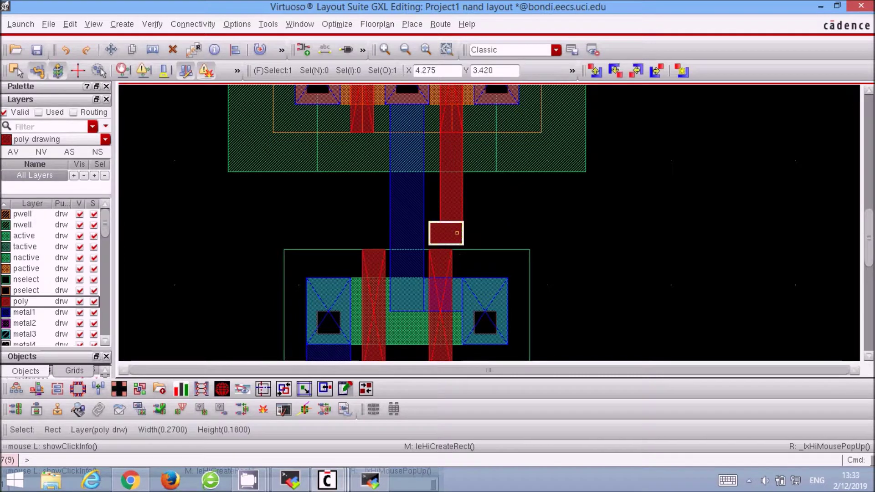
{"action": "left_click_drag", "start_coordinate": [457, 232], "coordinate": [457, 238]}
{"action": "left_click", "coordinate": [541, 228]}
Stretch the lower edge of the right poly strip down to the top of the poly jog
{"action": "key", "text": "s"}
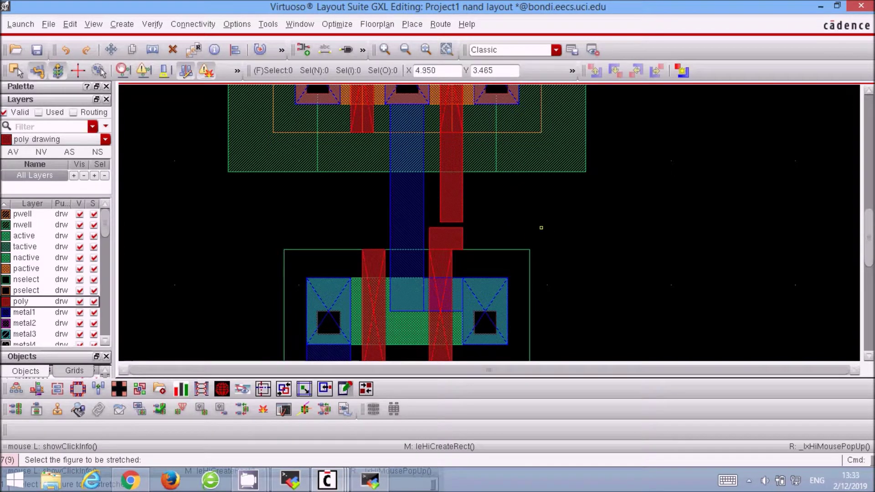
{"action": "key", "text": "F3"}
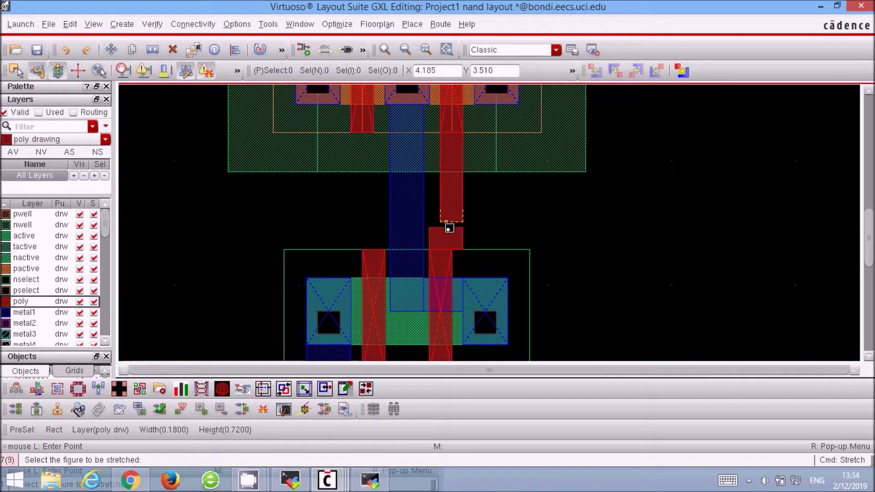
{"action": "left_click", "coordinate": [448, 224]}
{"action": "key", "text": "Escape"}
{"action": "scroll", "coordinate": [451, 227], "scroll_direction": "up", "scroll_amount": 1}
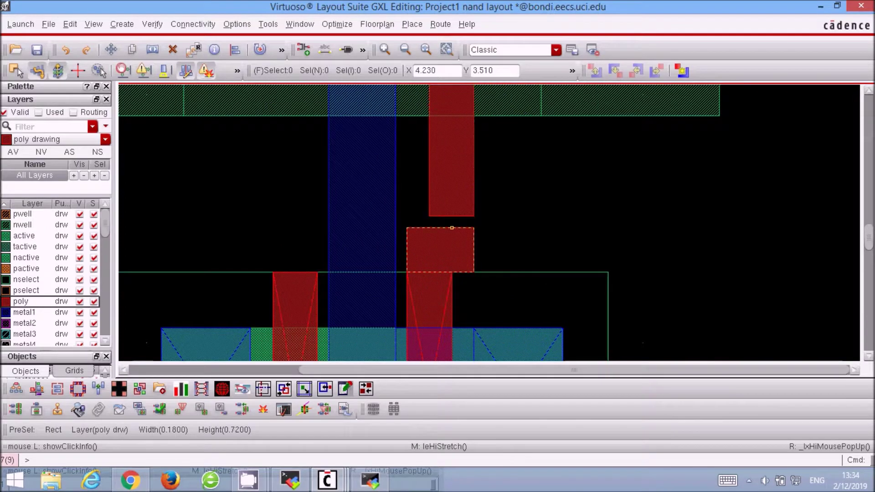
{"action": "key", "text": "s"}
{"action": "key", "text": "s"}
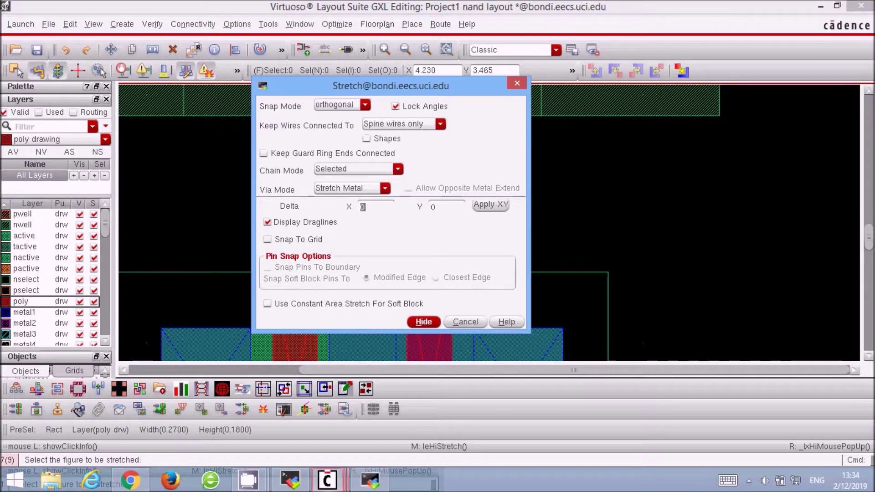
{"action": "key", "text": "Return"}
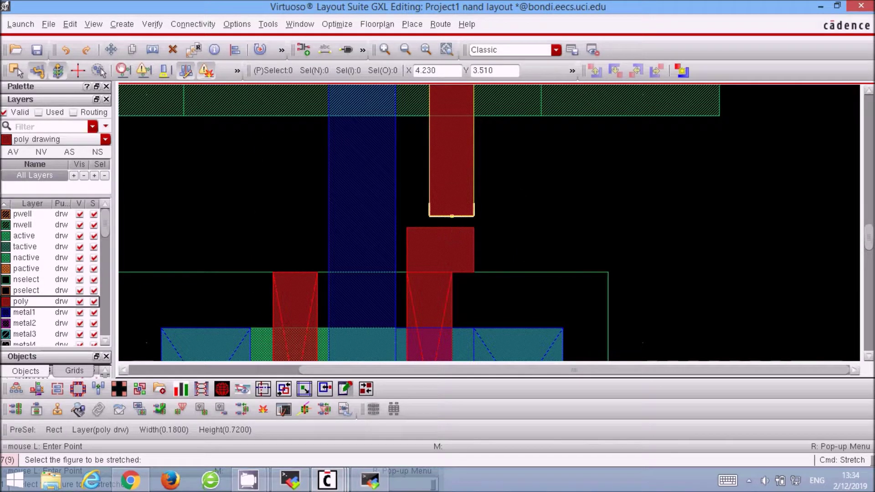
{"action": "left_click", "coordinate": [451, 216]}
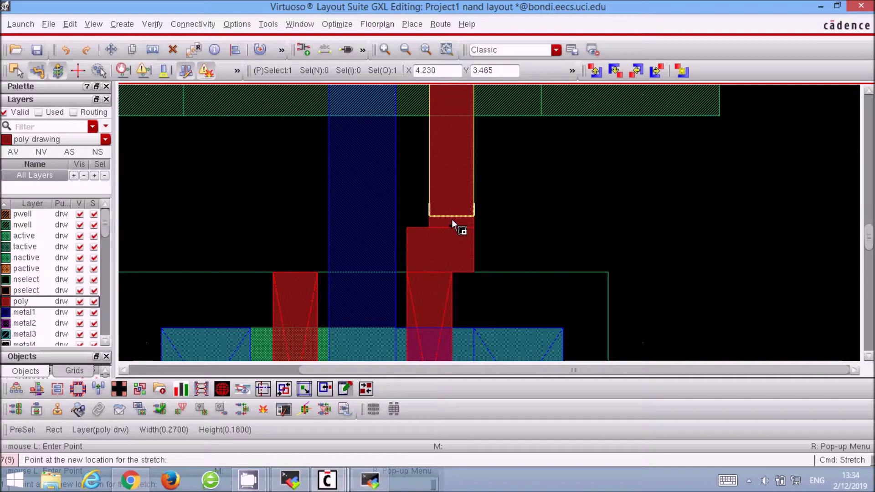
{"action": "left_click", "coordinate": [452, 227]}
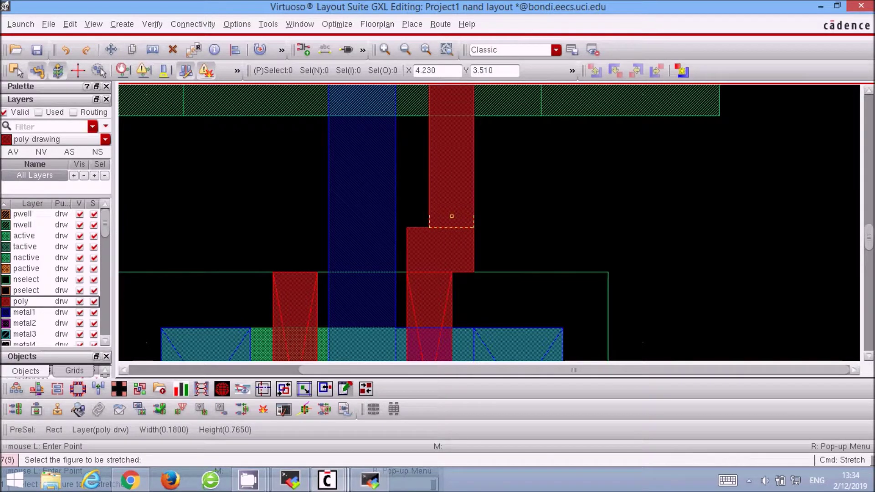
{"action": "key", "text": "Escape"}
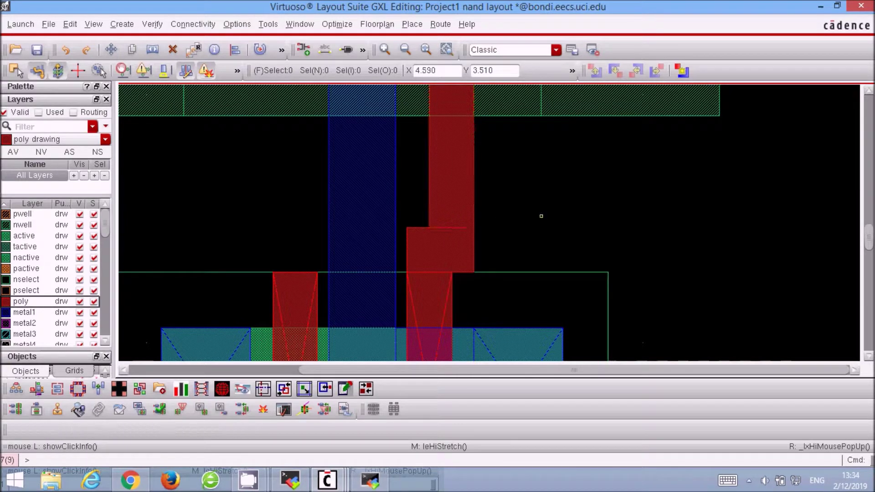
Draw a poly strip down from the left pmos gate and a poly jog joining it to the left nmos gate
{"action": "scroll", "coordinate": [534, 215], "scroll_direction": "down", "scroll_amount": 2, "text": "ctrl"}
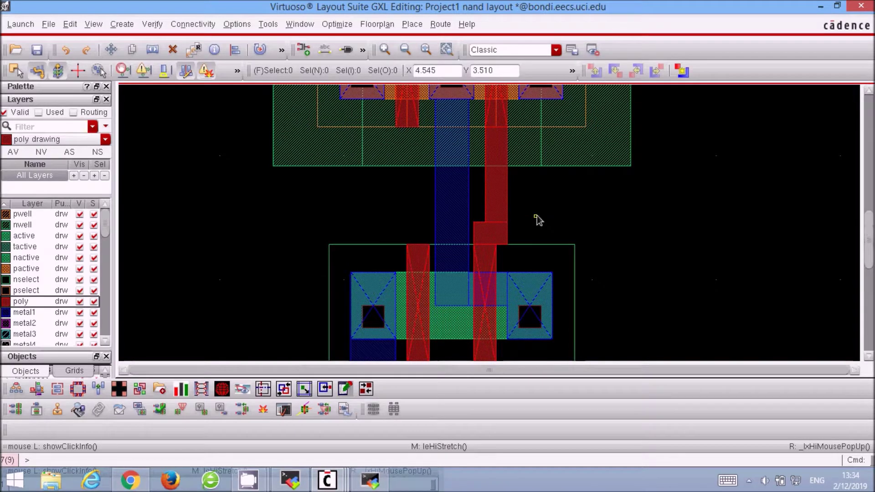
{"action": "key", "text": "r"}
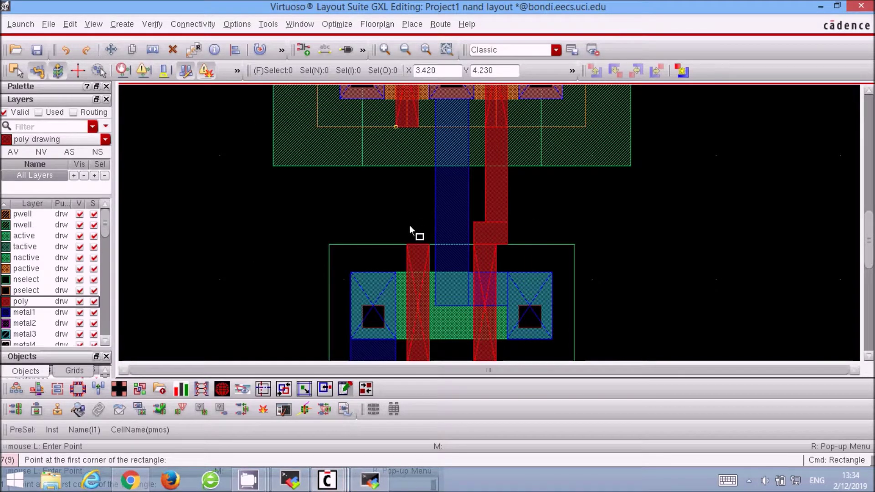
{"action": "left_click", "coordinate": [465, 199]}
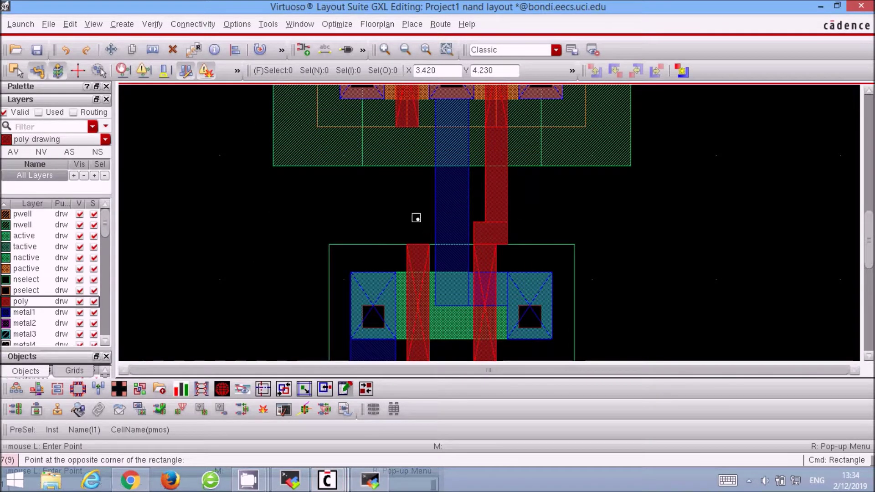
{"action": "left_click", "coordinate": [429, 246]}
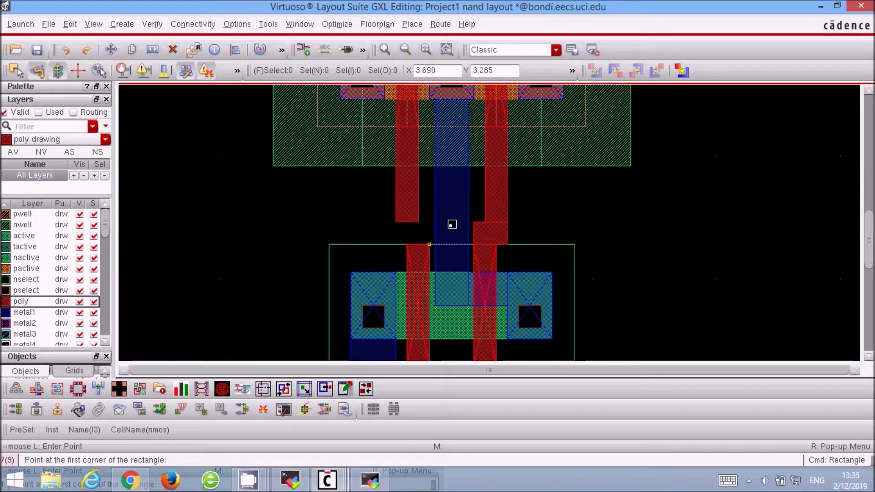
{"action": "left_click", "coordinate": [494, 260]}
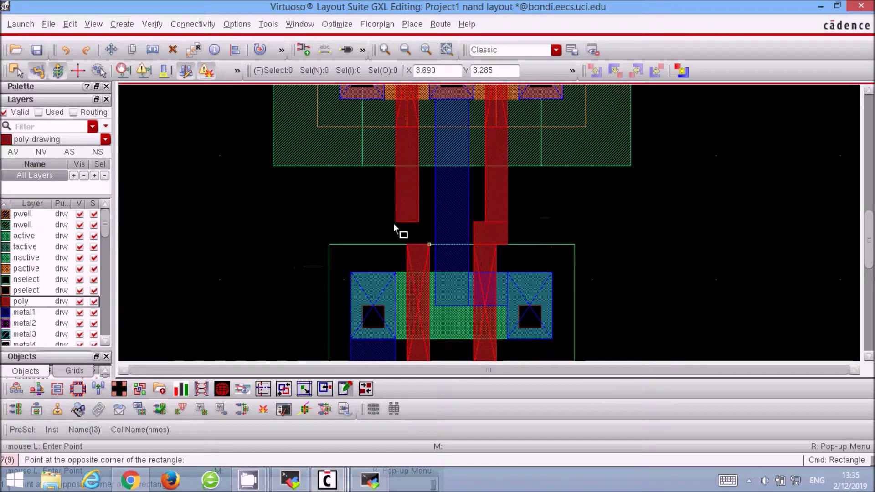
{"action": "left_click", "coordinate": [396, 222]}
{"action": "left_click", "coordinate": [396, 222]}
{"action": "left_click", "coordinate": [429, 245]}
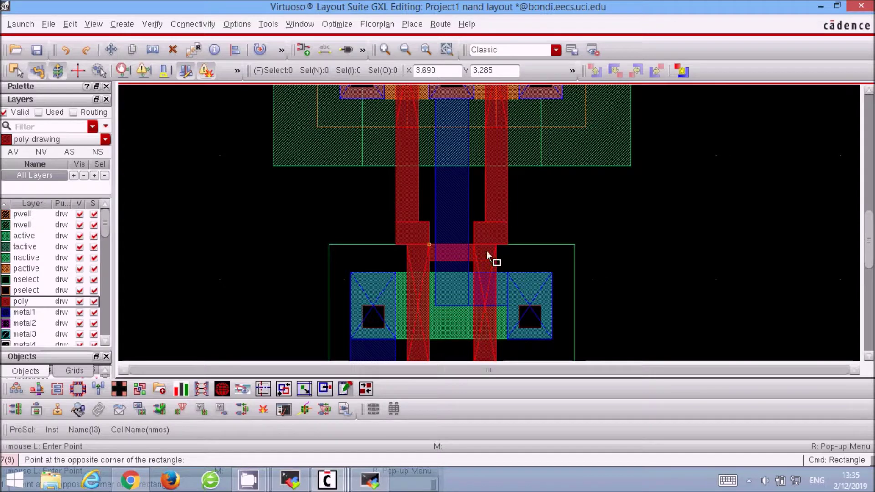
Delete the stray horizontal poly rectangle bridging the two nmos gates
{"action": "key", "text": "Escape"}
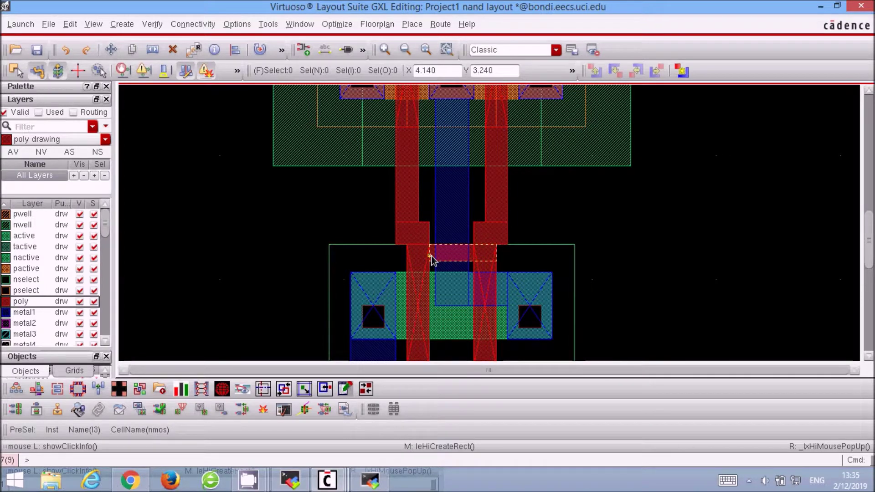
{"action": "left_click", "coordinate": [436, 255]}
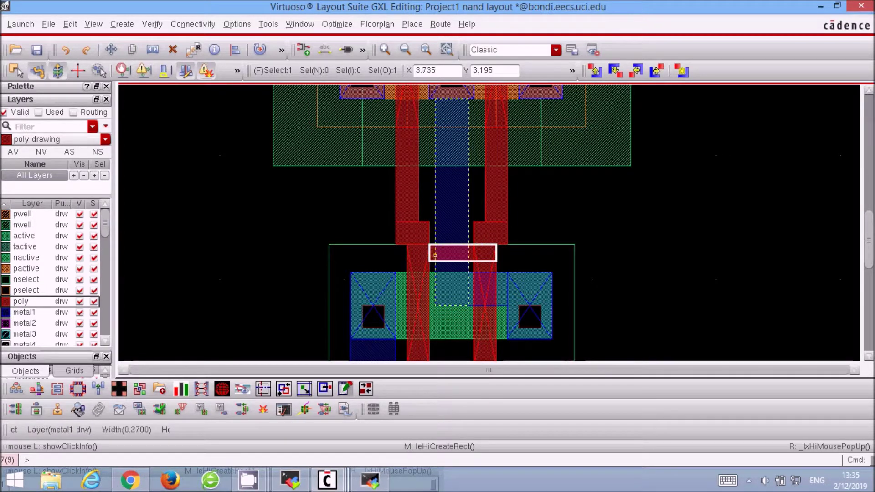
{"action": "key", "text": "Delete"}
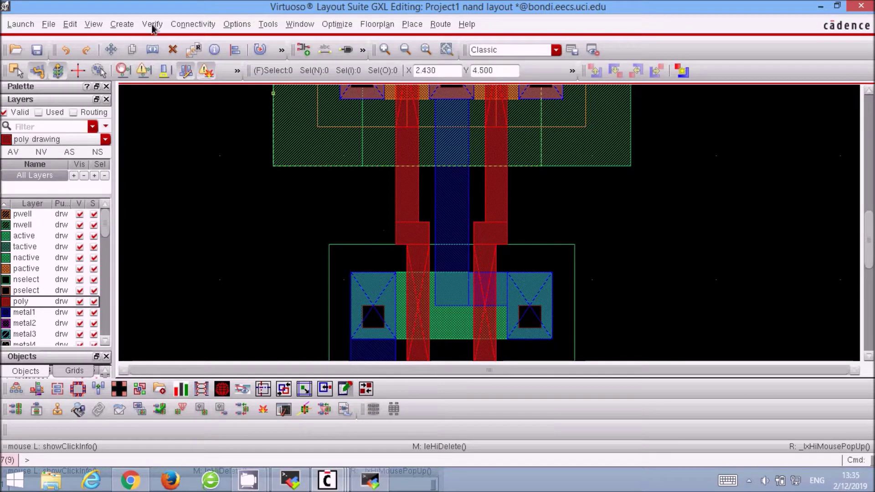
Place two M1_POLY vias between the pmos and nmos, one against the outer side of each poly gate strip
{"action": "left_click", "coordinate": [127, 26]}
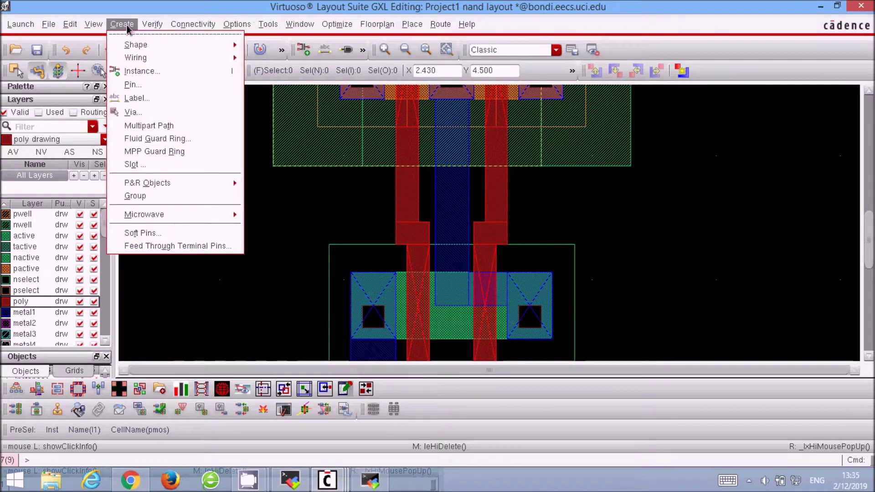
{"action": "left_click", "coordinate": [149, 111]}
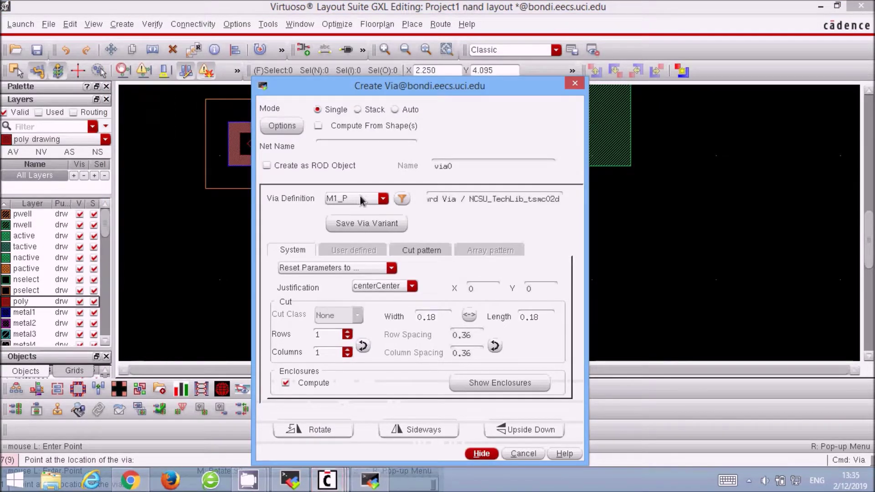
{"action": "left_click", "coordinate": [367, 200]}
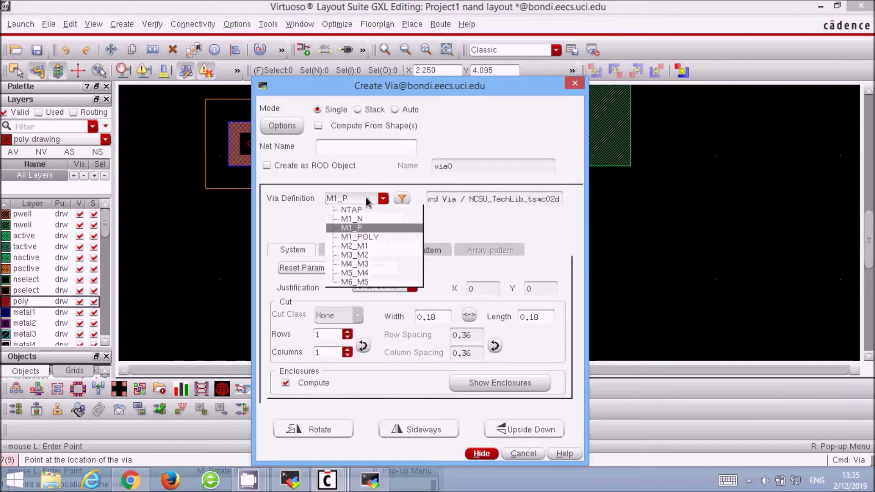
{"action": "left_click", "coordinate": [368, 237]}
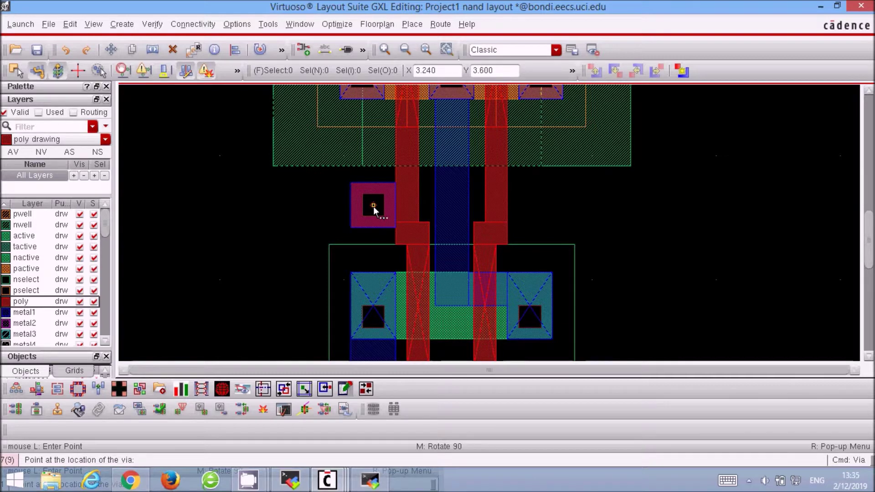
{"action": "left_click", "coordinate": [373, 205]}
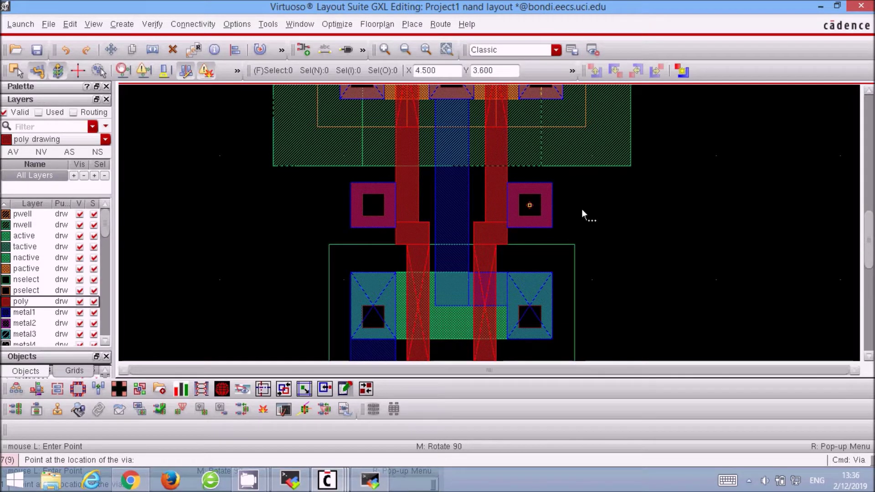
{"action": "key", "text": "Escape"}
Set up the labels vdd, gnd, A, B and OUT with a text height of 0.2
{"action": "key", "text": "f"}
{"action": "key", "text": "l"}
{"action": "left_click_drag", "start_coordinate": [596, 114], "coordinate": [567, 113]}
{"action": "type", "text": "0.2"}
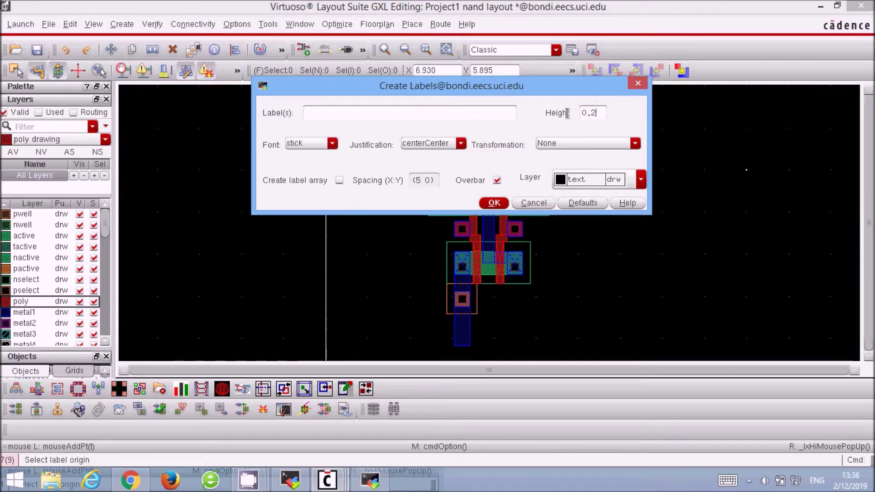
{"action": "left_click", "coordinate": [308, 113]}
{"action": "type", "text": "vdd gnd A B OUT"}
{"action": "key", "text": "Return"}
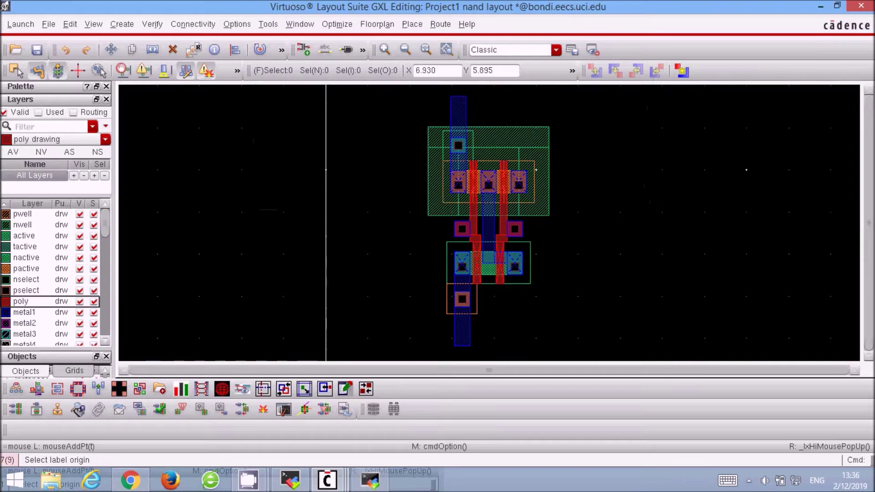
Place vdd on the upper metal1, gnd on the lower metal1, A and B on the left and right poly vias, and OUT on the right nmos contact
{"action": "left_click", "coordinate": [452, 113]}
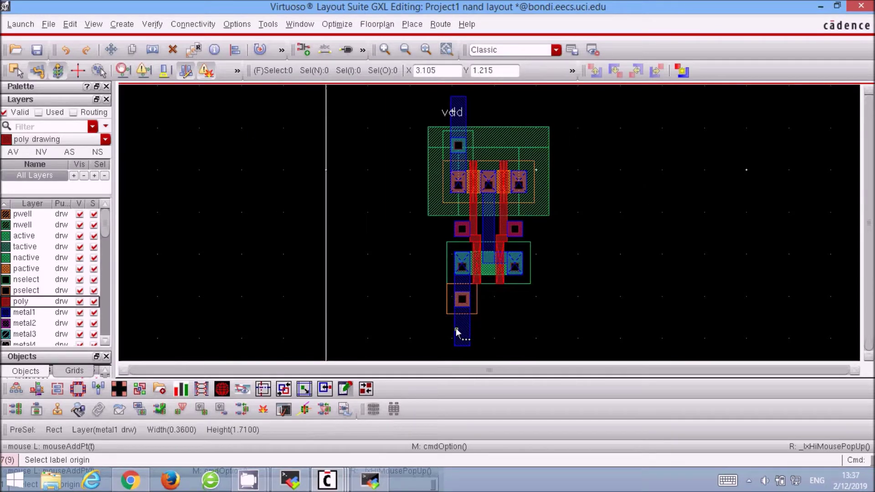
{"action": "left_click", "coordinate": [456, 332]}
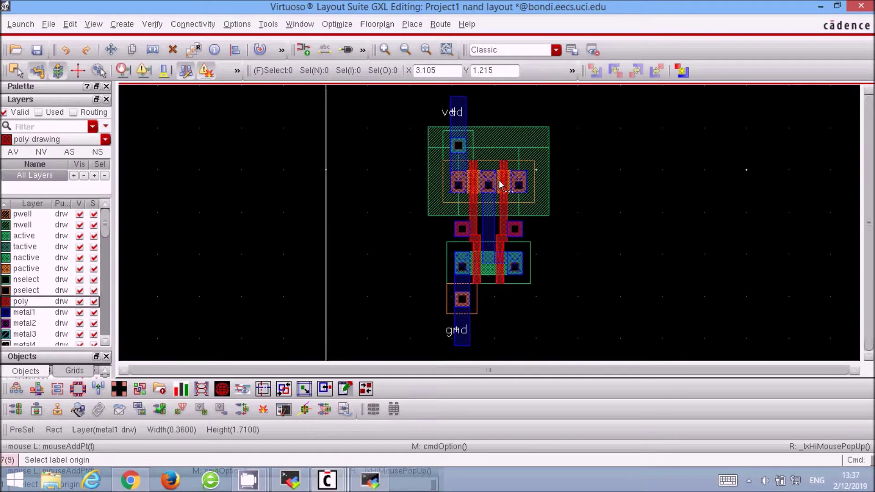
{"action": "left_click", "coordinate": [520, 234]}
{"action": "left_click", "coordinate": [517, 263]}
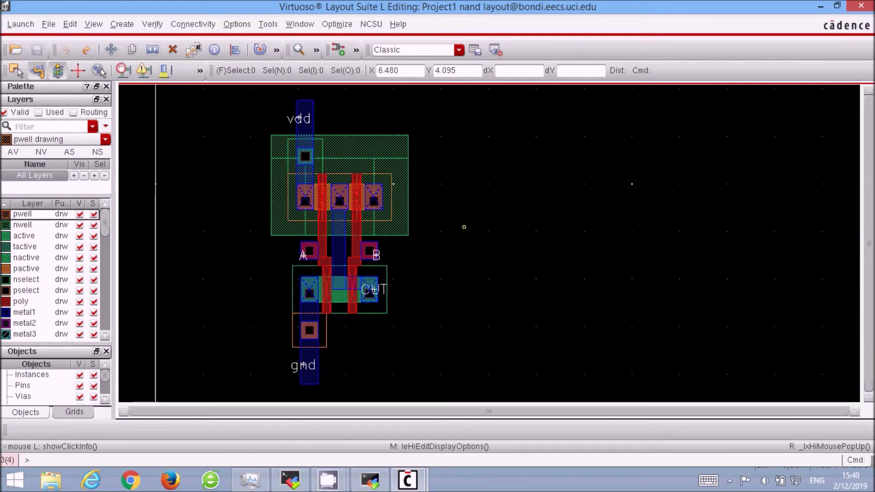
Draw a vertical metal1 rectangle about 0.36 wide and 1.755 tall from the right pmos contact up to the vdd strip's top edge
{"action": "key", "text": "r"}
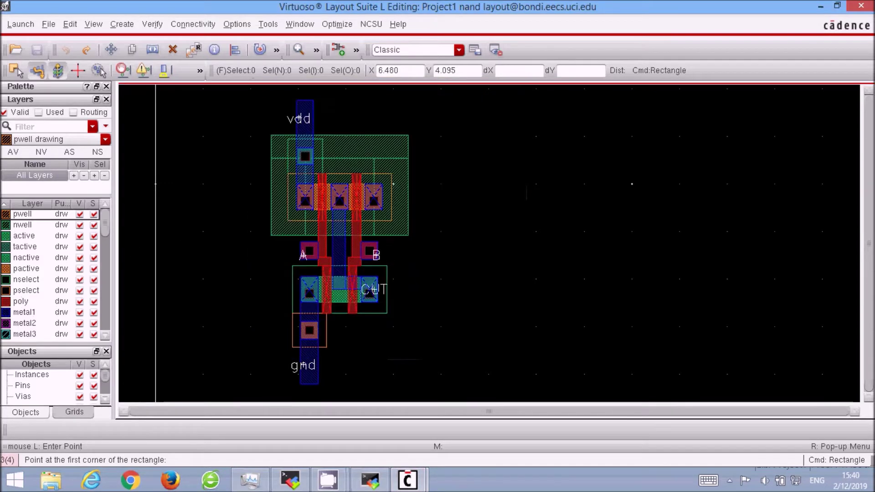
{"action": "left_click", "coordinate": [23, 312]}
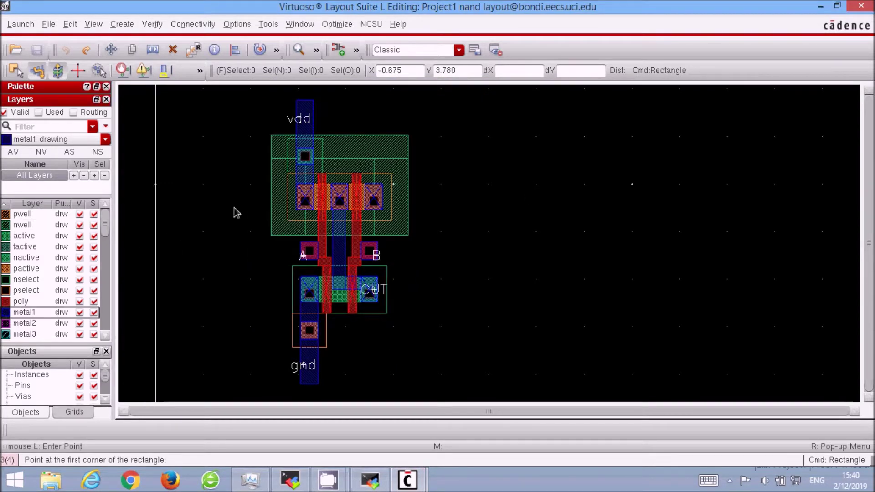
{"action": "left_click", "coordinate": [383, 185]}
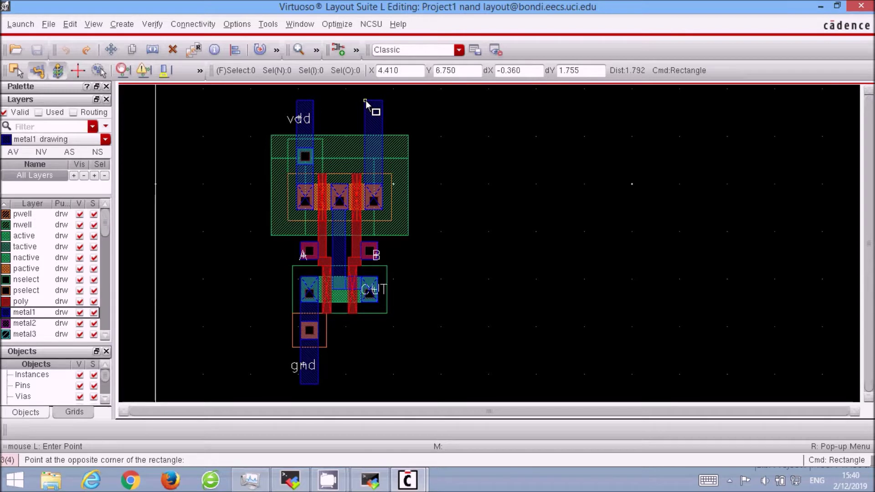
{"action": "left_click", "coordinate": [366, 101]}
{"action": "key", "text": "ctrl+z"}
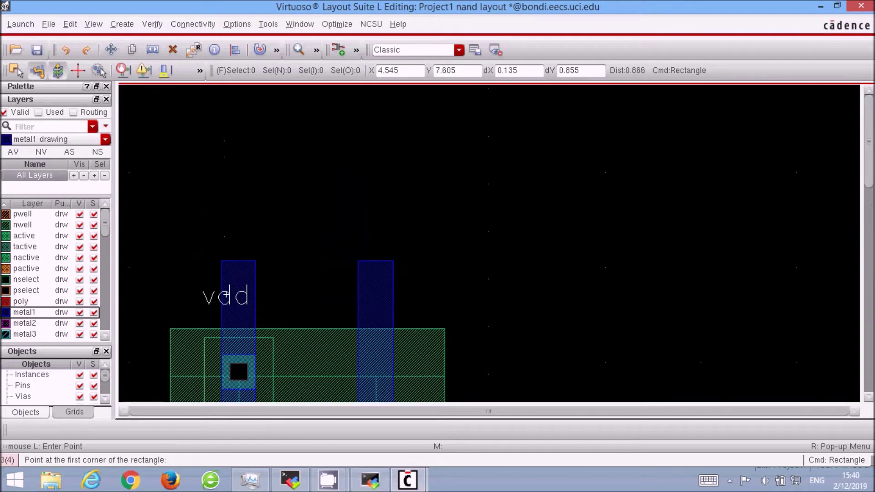
Bridge the tops of the two vertical metal1 strips with a horizontal metal1 rectangle about 1.8 wide and 0.5 tall, and save the layout
{"action": "left_click", "coordinate": [393, 261]}
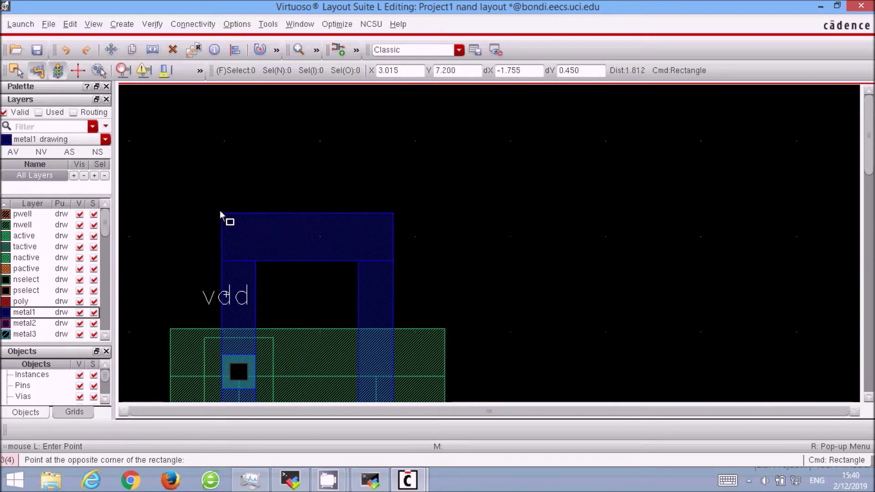
{"action": "left_click", "coordinate": [221, 211]}
{"action": "key", "text": "ctrl+s"}
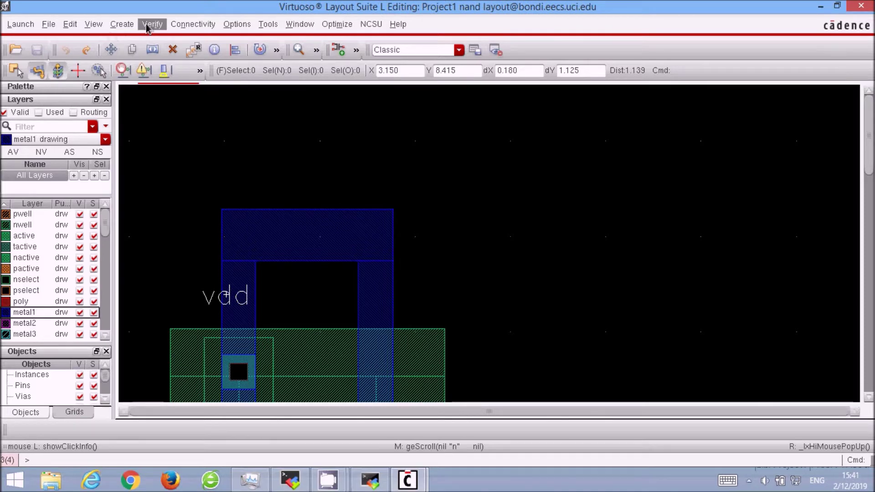
Run a flat, full DRC on the nand layout with the divaDRC.rul rules and check the violation summary in the log
{"action": "left_click", "coordinate": [147, 24]}
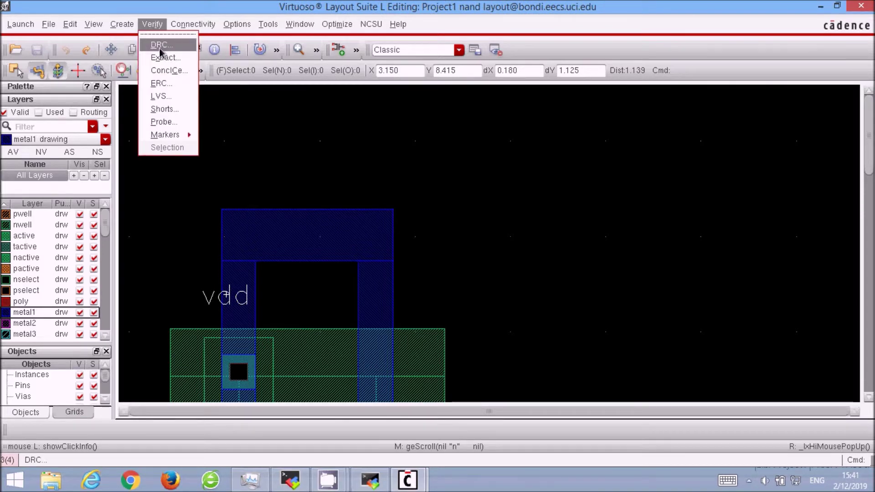
{"action": "left_click", "coordinate": [159, 46]}
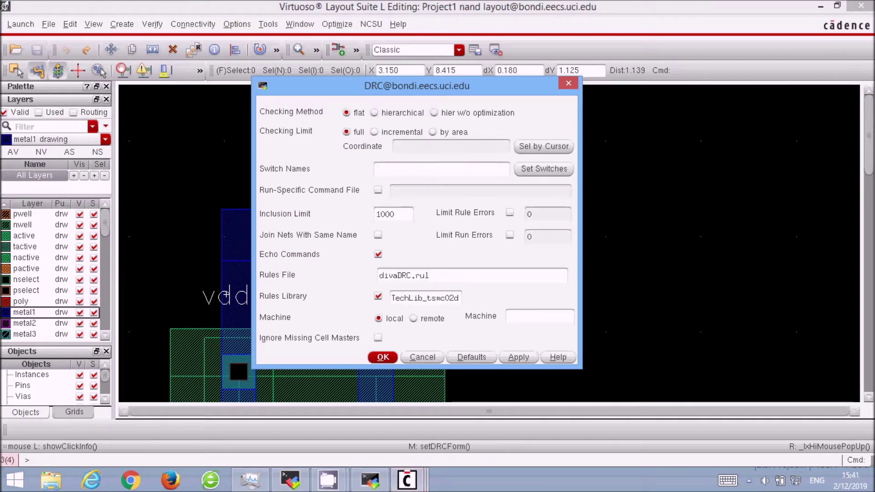
{"action": "key", "text": "Return"}
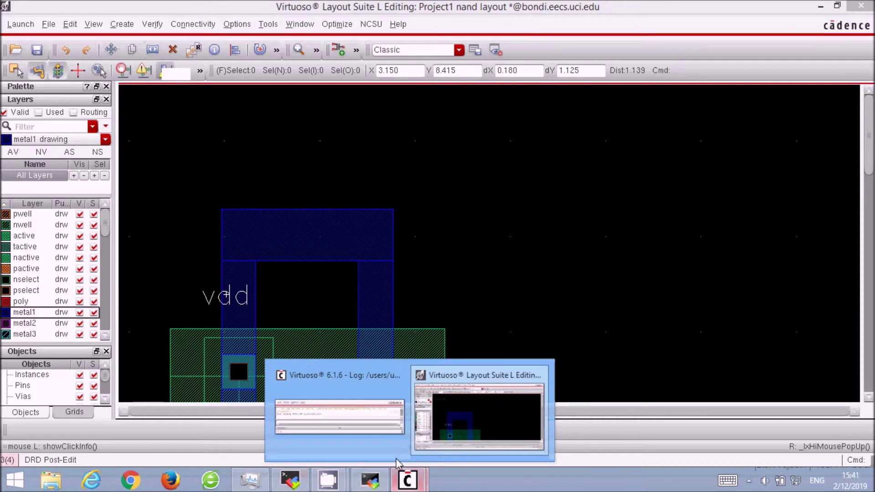
{"action": "left_click", "coordinate": [361, 420]}
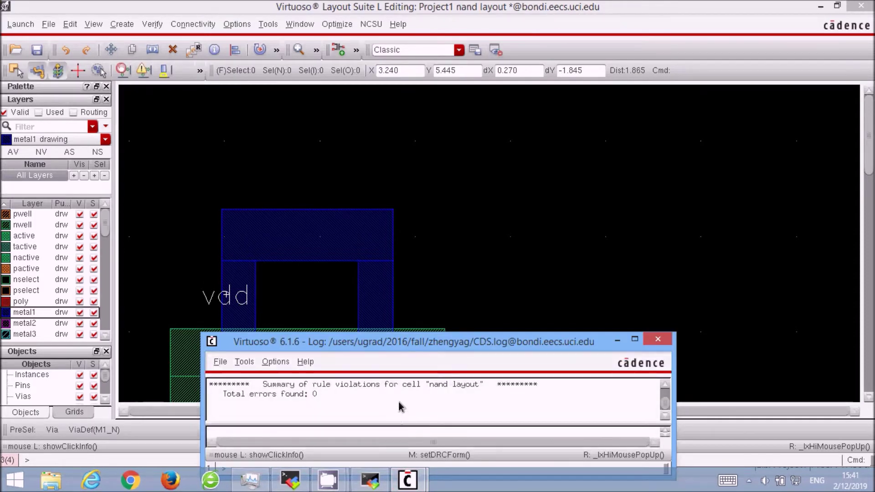
{"action": "left_click", "coordinate": [518, 230]}
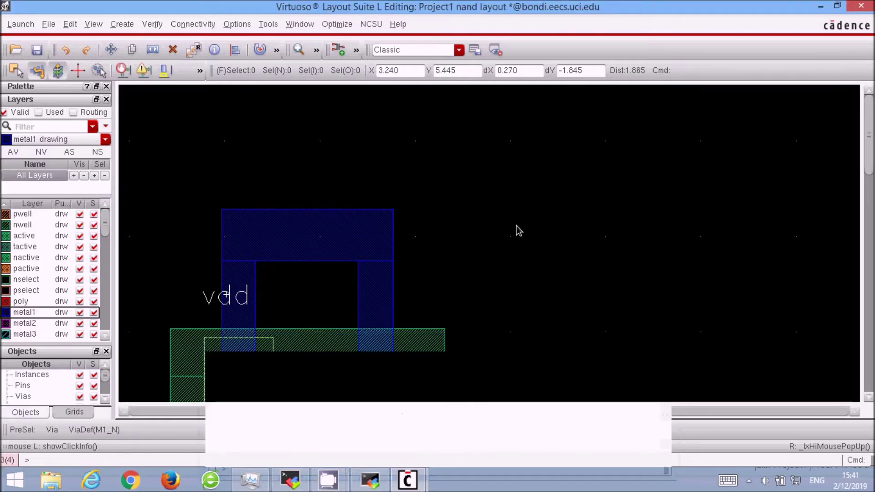
Extract the nand layout with the default extraction settings
{"action": "left_click", "coordinate": [153, 28]}
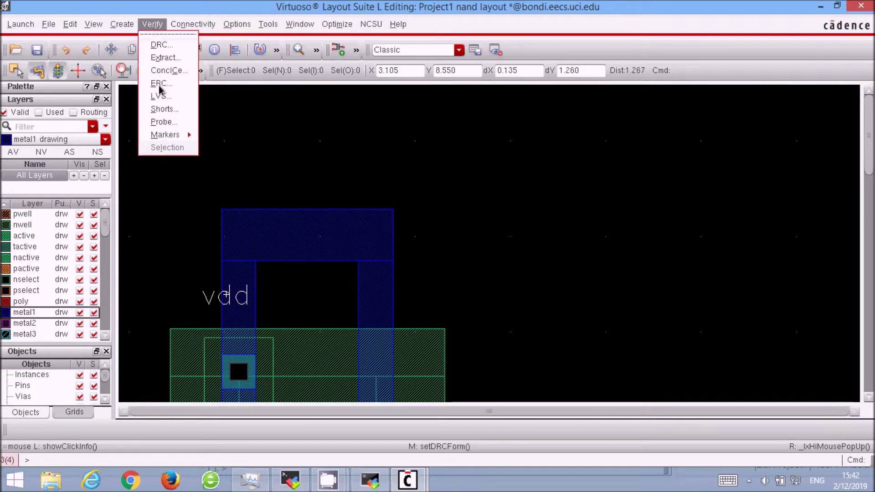
{"action": "left_click", "coordinate": [169, 58]}
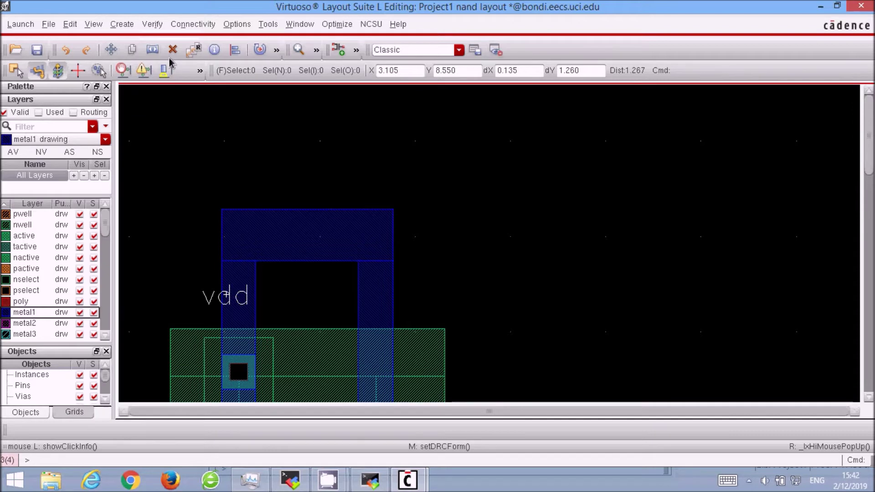
{"action": "key", "text": "Return"}
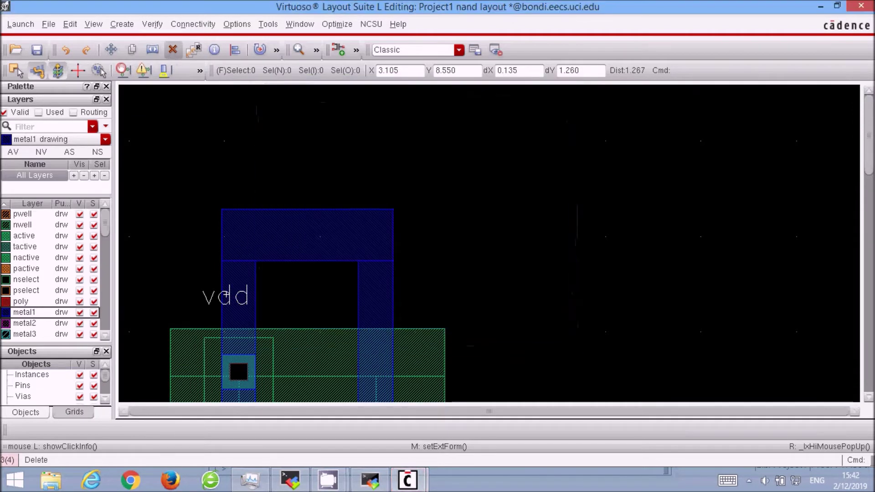
{"action": "key", "text": "s"}
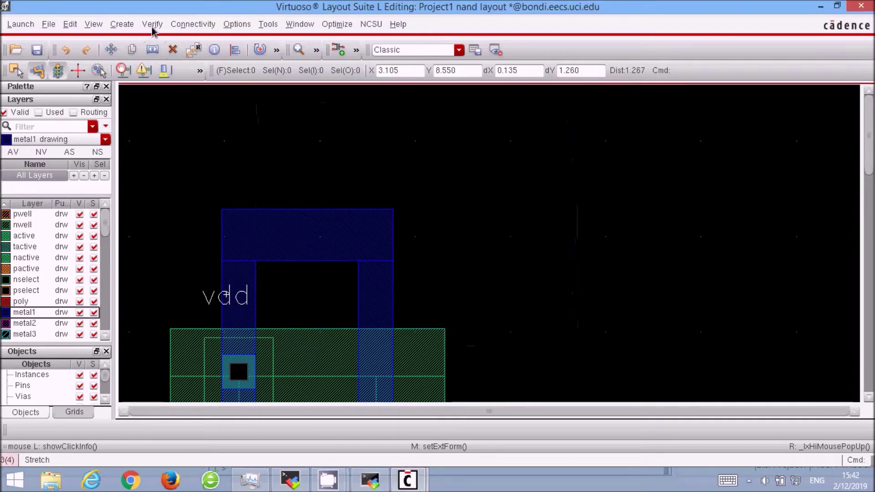
Load the LVS run directory contents, set the schematic and extracted cells to nand, and run LVS, saving the modified layout
{"action": "left_click", "coordinate": [152, 25]}
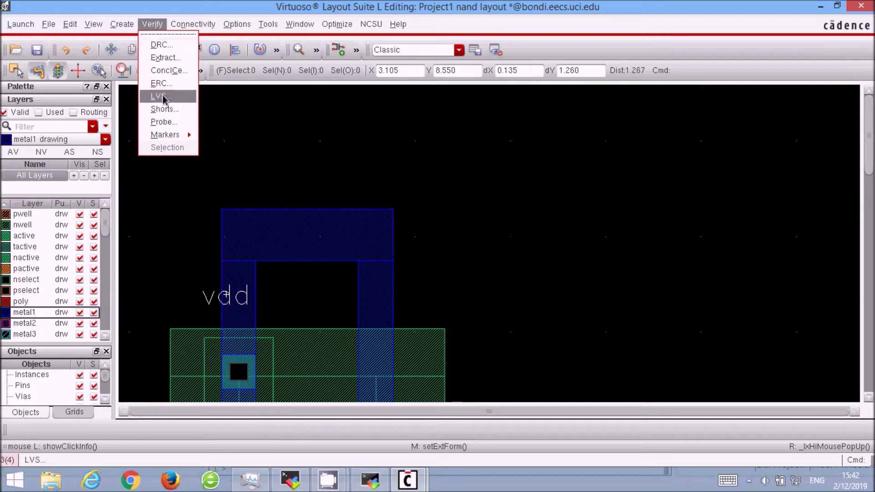
{"action": "left_click", "coordinate": [163, 97]}
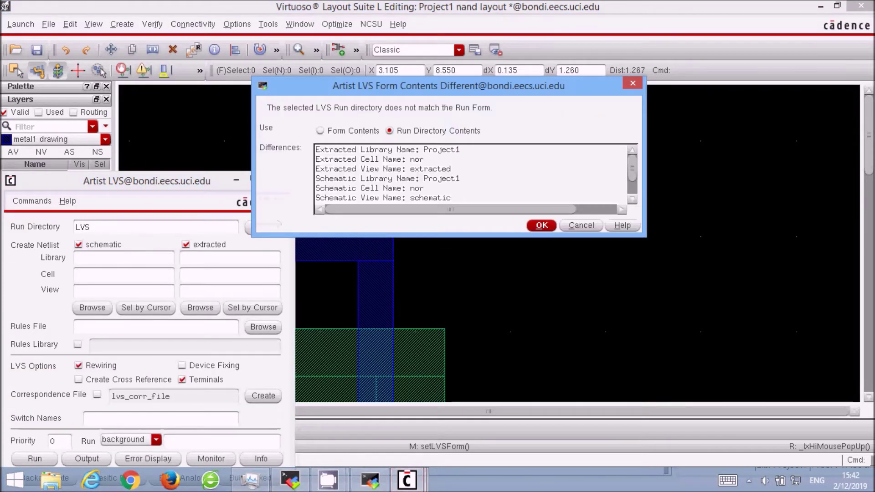
{"action": "left_click", "coordinate": [542, 225]}
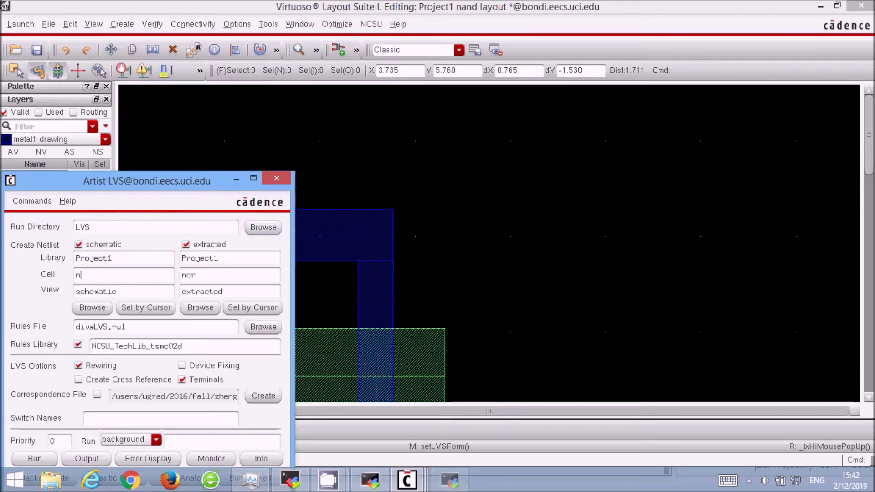
{"action": "left_click", "coordinate": [200, 277]}
{"action": "type", "text": "nand"}
{"action": "left_click", "coordinate": [35, 458]}
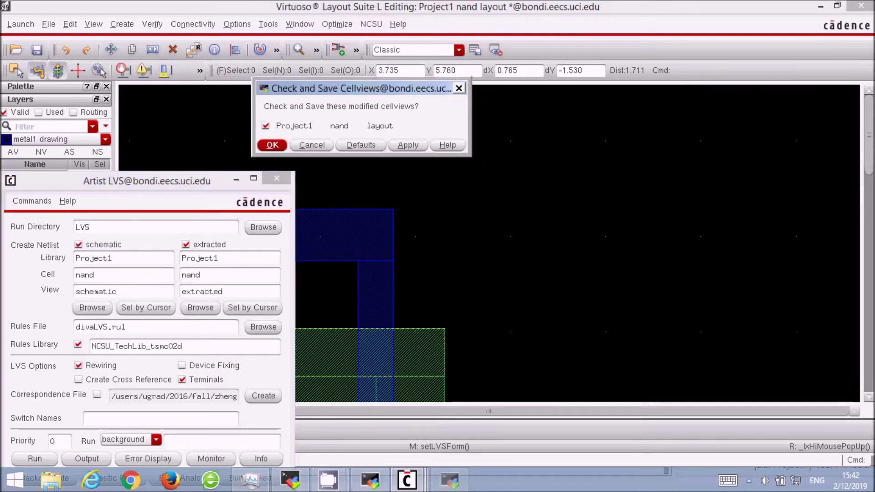
{"action": "left_click", "coordinate": [271, 146]}
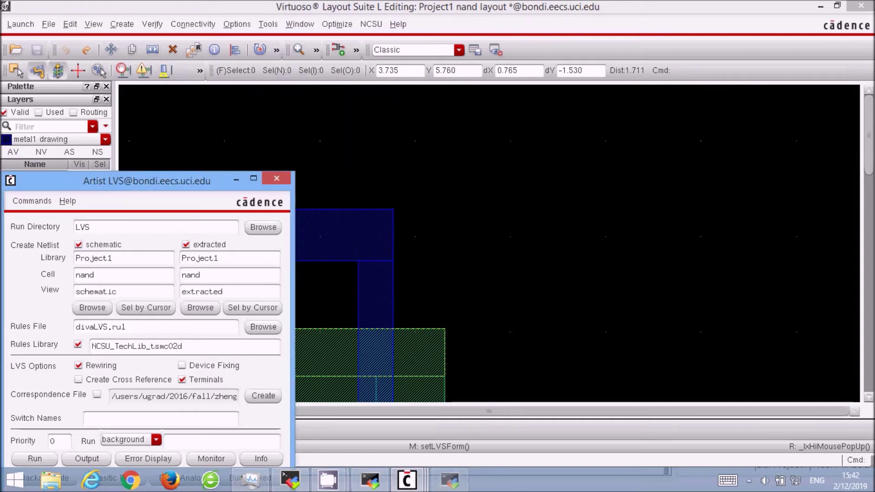